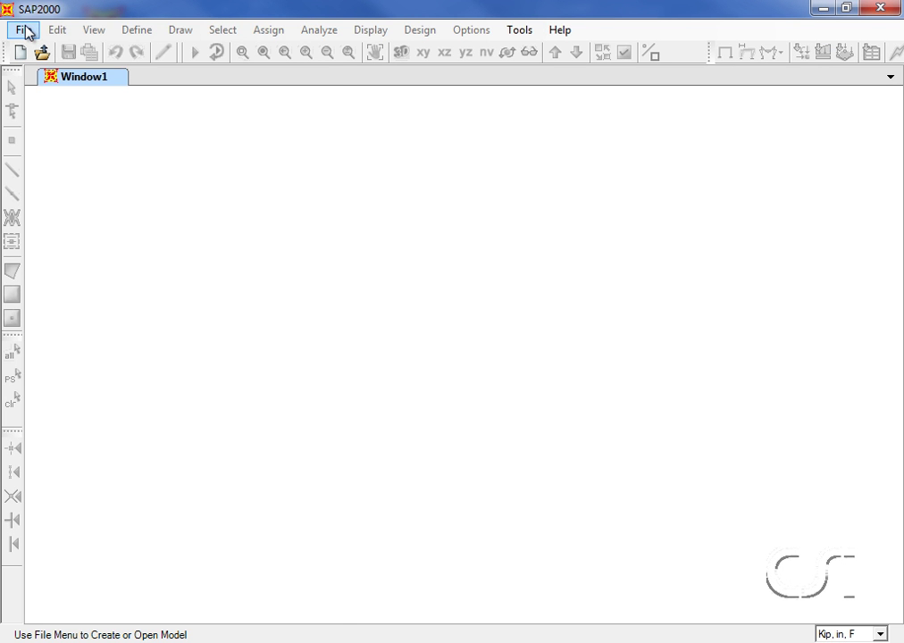
Create a new 2D Frames portal model with 2 stories and 2 bays
{"action": "left_click", "coordinate": [25, 30]}
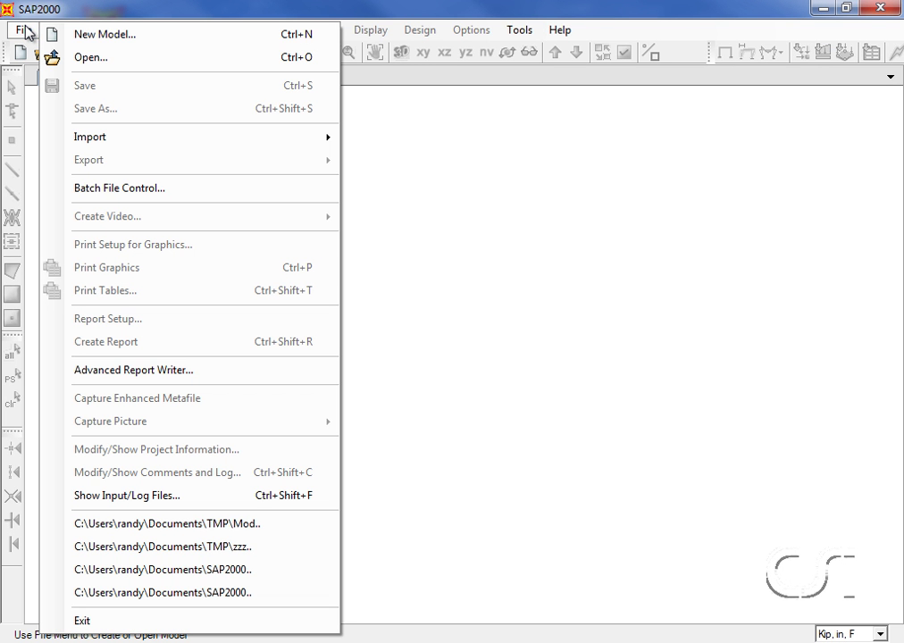
{"action": "left_click", "coordinate": [126, 35]}
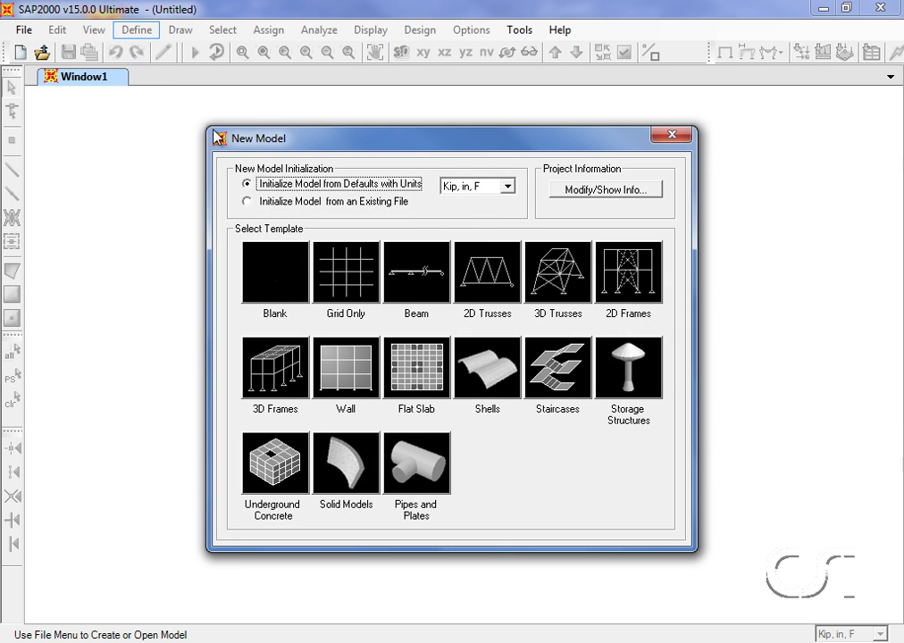
{"action": "left_click", "coordinate": [630, 268]}
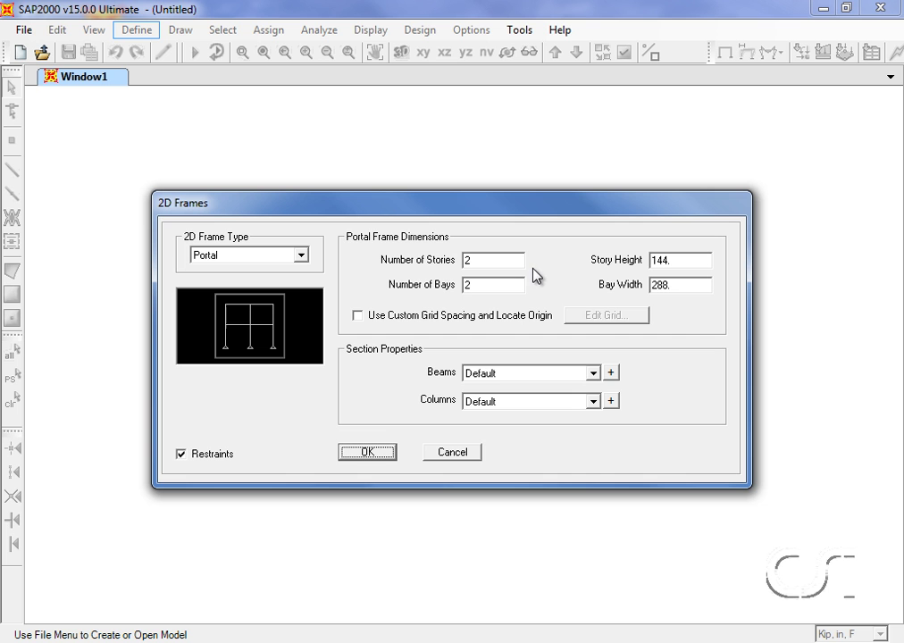
{"action": "left_click", "coordinate": [382, 453]}
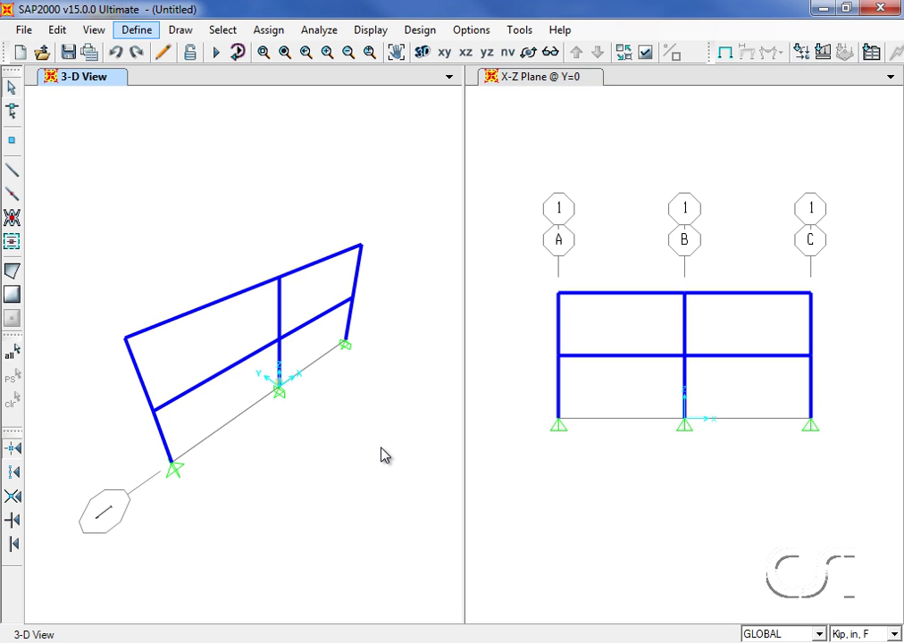
Set the analysis options to Plane Frame degrees of freedom (UX, UZ, RY)
{"action": "left_click", "coordinate": [326, 31]}
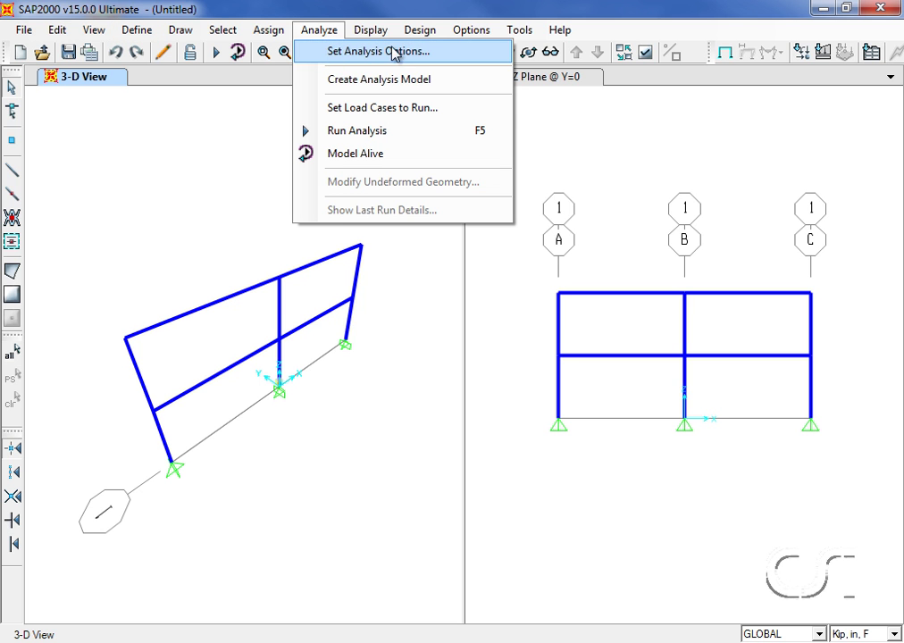
{"action": "left_click", "coordinate": [424, 52]}
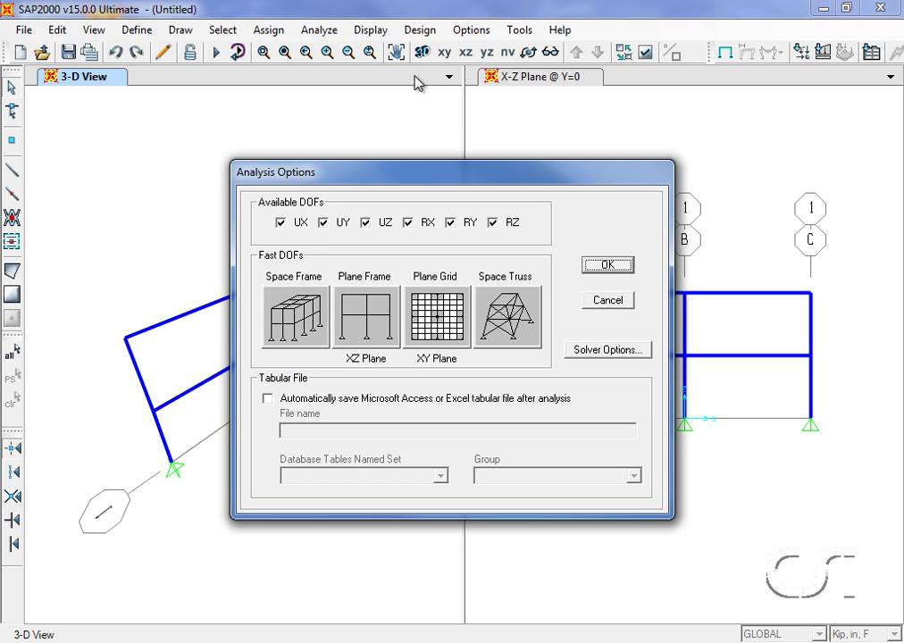
{"action": "left_click", "coordinate": [382, 324]}
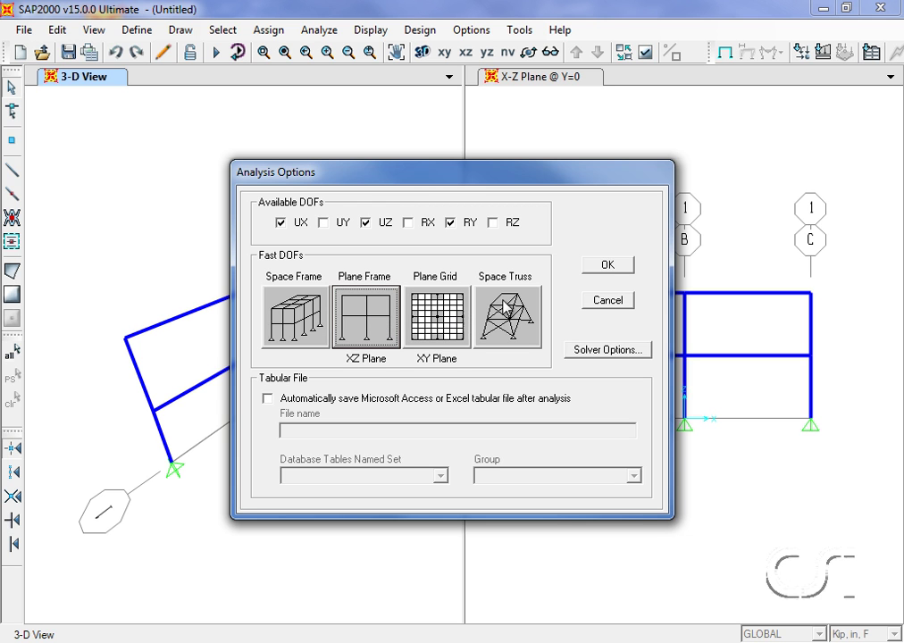
{"action": "left_click", "coordinate": [608, 265]}
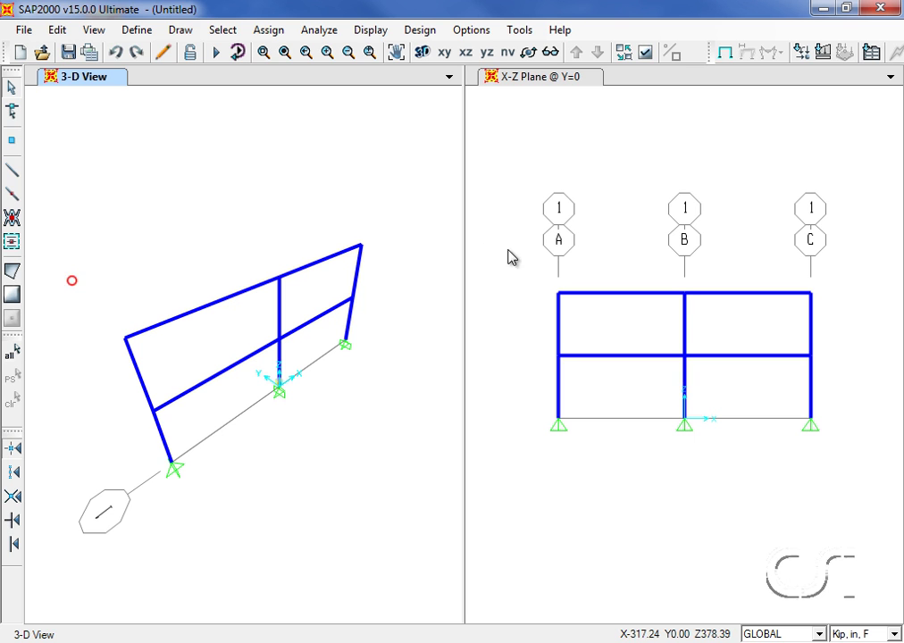
Confirm the mass source as From Element and Additional Masses
{"action": "left_click", "coordinate": [136, 30]}
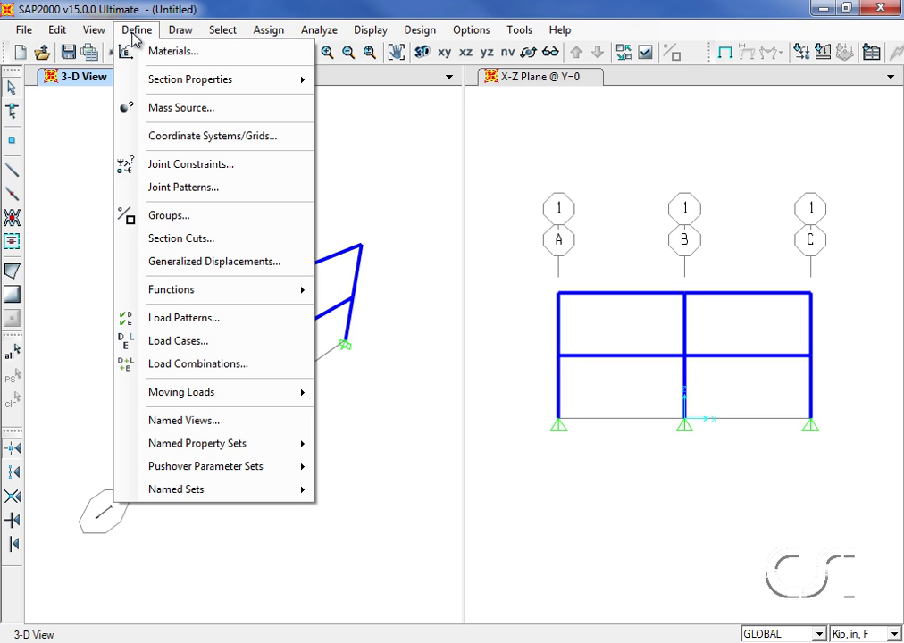
{"action": "left_click", "coordinate": [185, 108]}
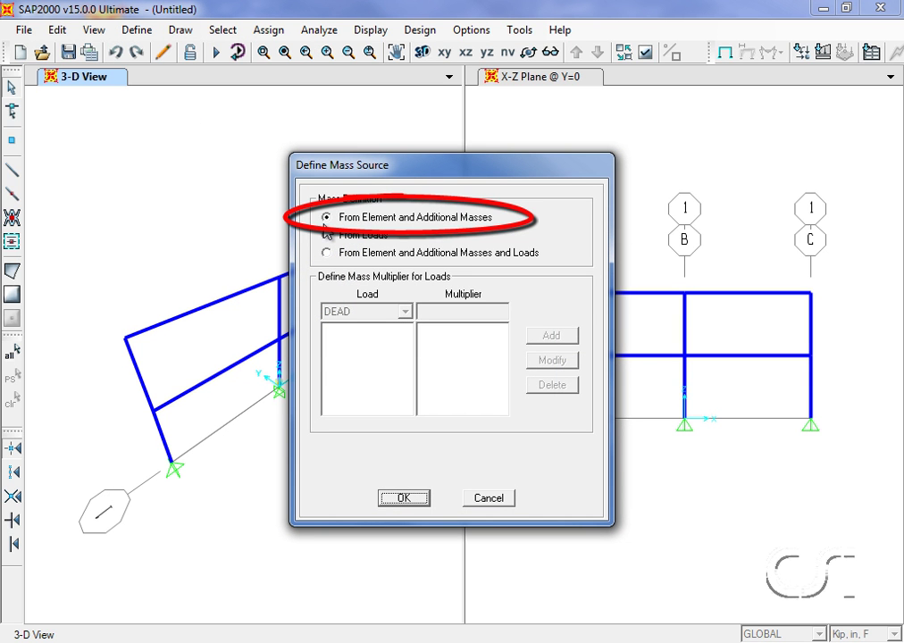
{"action": "left_click", "coordinate": [404, 498]}
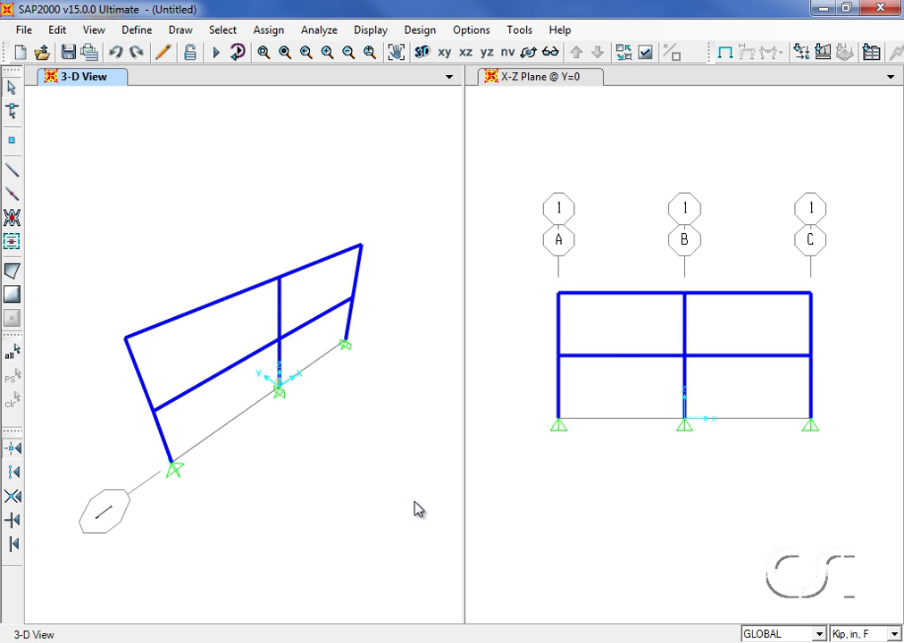
Bring up the Time History function definitions and choose Sine as the function type to add
{"action": "left_click", "coordinate": [137, 30]}
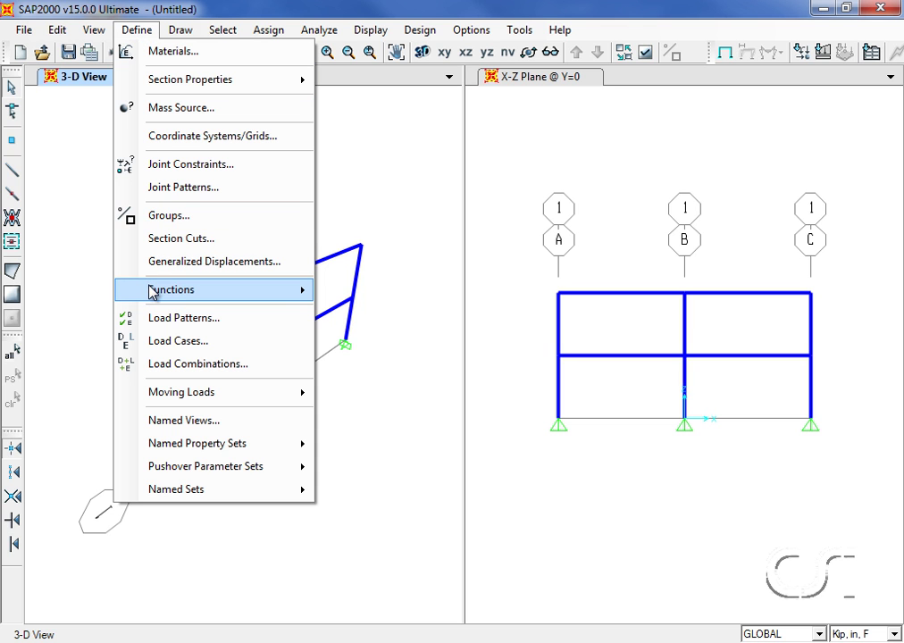
{"action": "mouse_move", "coordinate": [176, 292]}
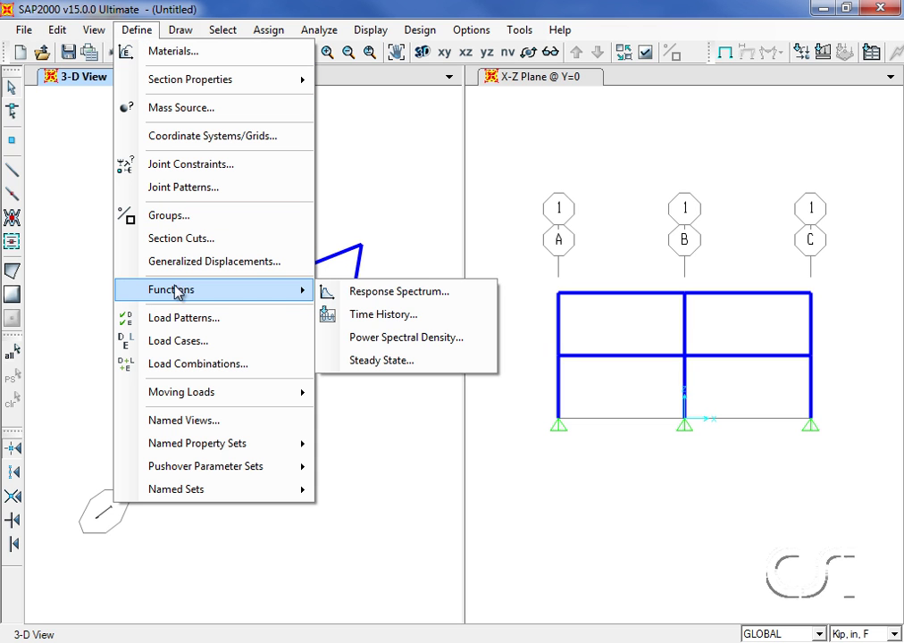
{"action": "left_click", "coordinate": [396, 320]}
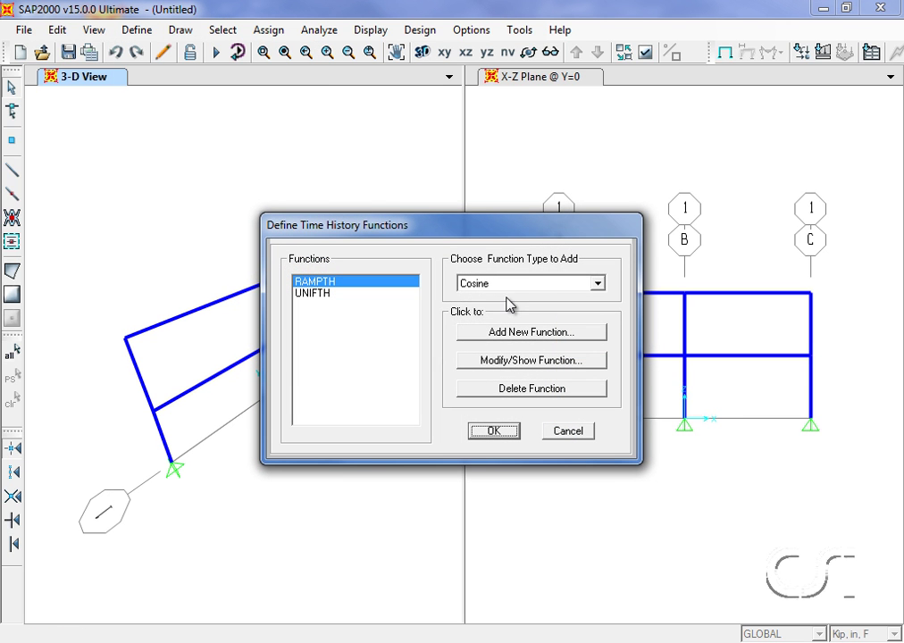
{"action": "left_click", "coordinate": [532, 288]}
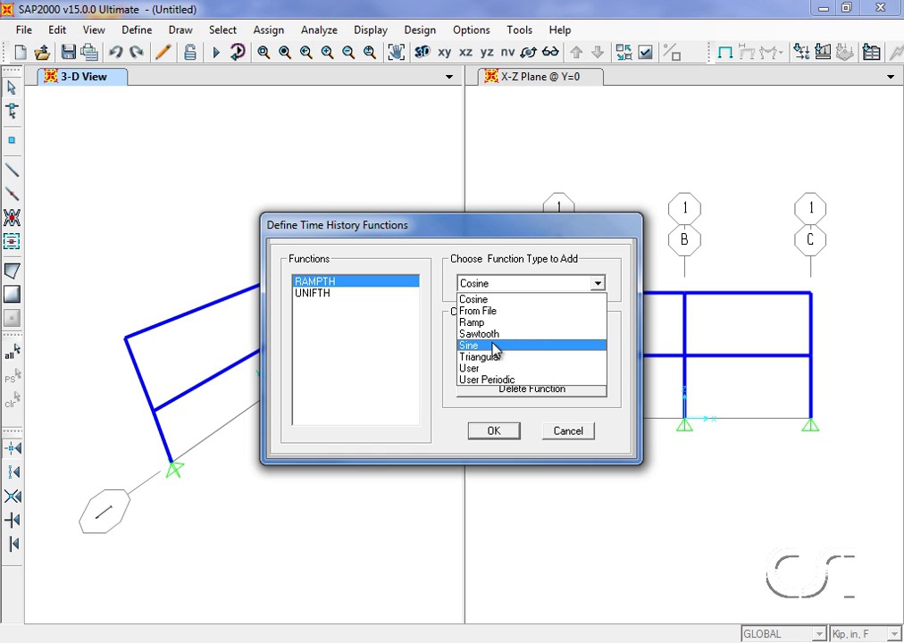
{"action": "left_click", "coordinate": [494, 346]}
Define a sine time history function named 'TH Sine' with amplitude 2 and save it
{"action": "left_click", "coordinate": [517, 332]}
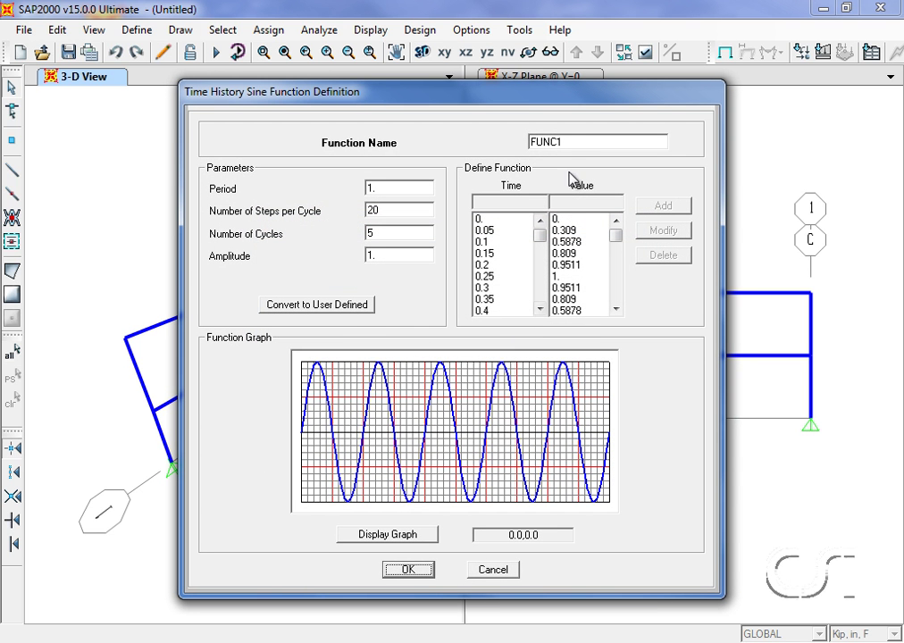
{"action": "double_click", "coordinate": [571, 143]}
{"action": "type", "text": "TH S"}
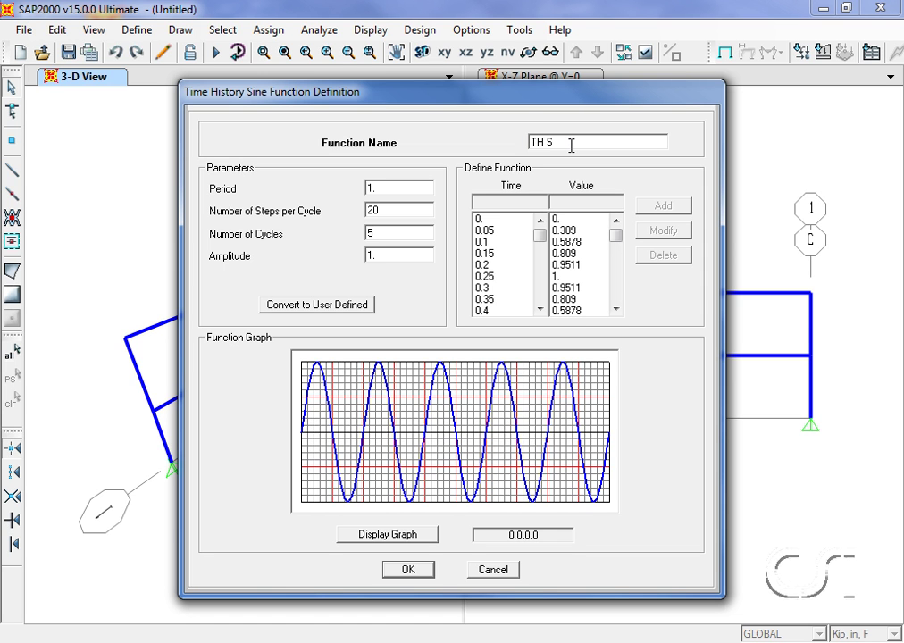
{"action": "type", "text": "ine"}
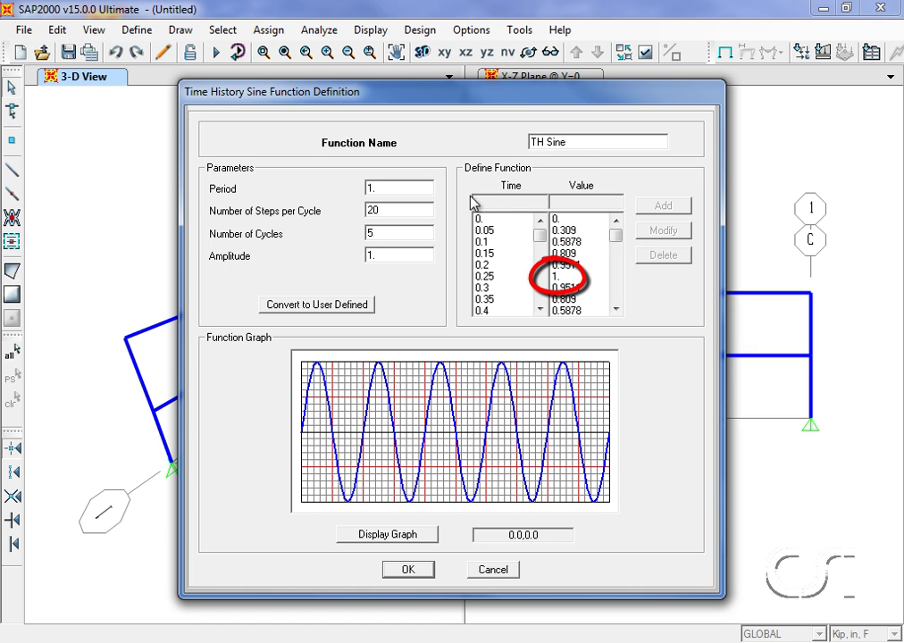
{"action": "double_click", "coordinate": [391, 255]}
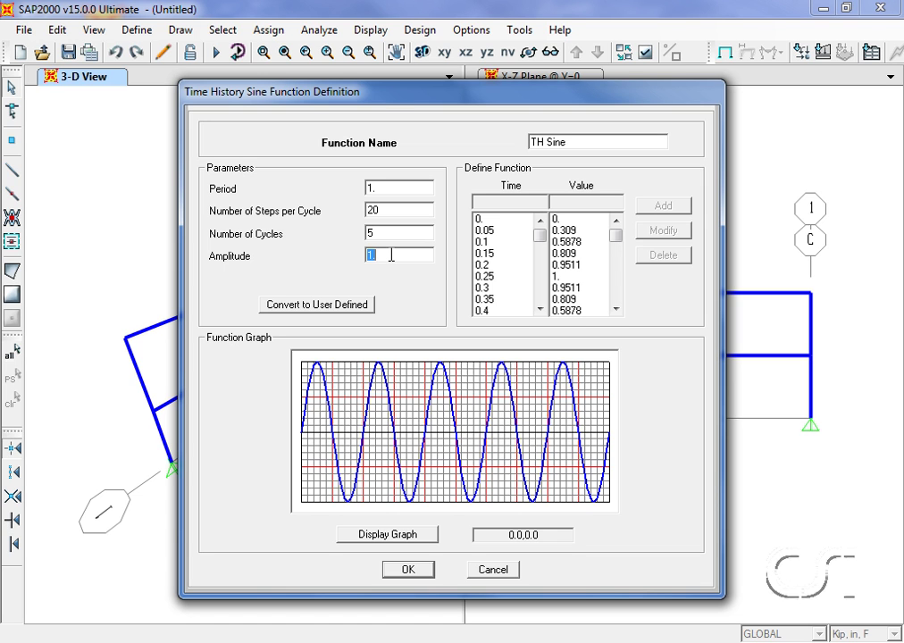
{"action": "type", "text": "2"}
{"action": "double_click", "coordinate": [395, 193]}
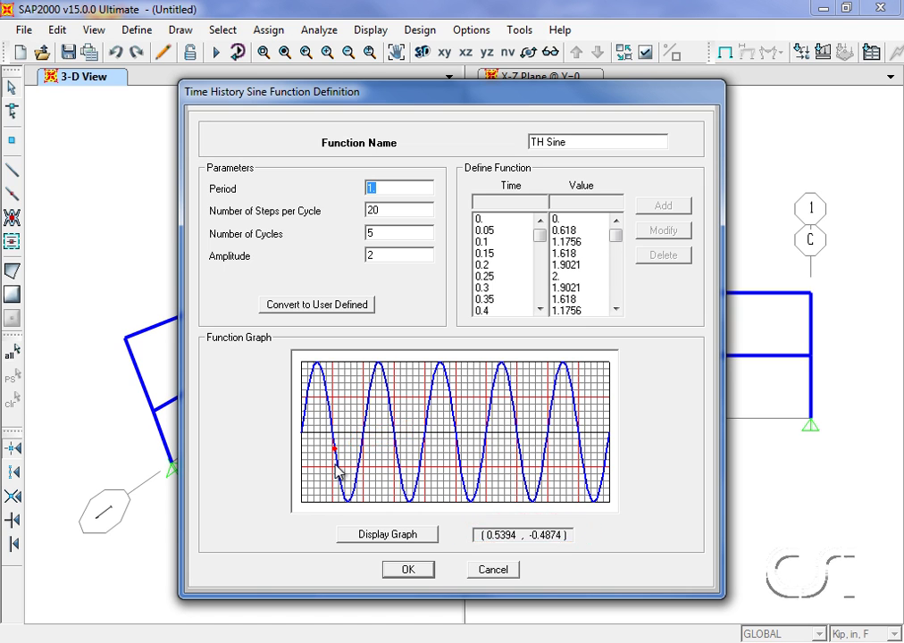
{"action": "left_click", "coordinate": [410, 571]}
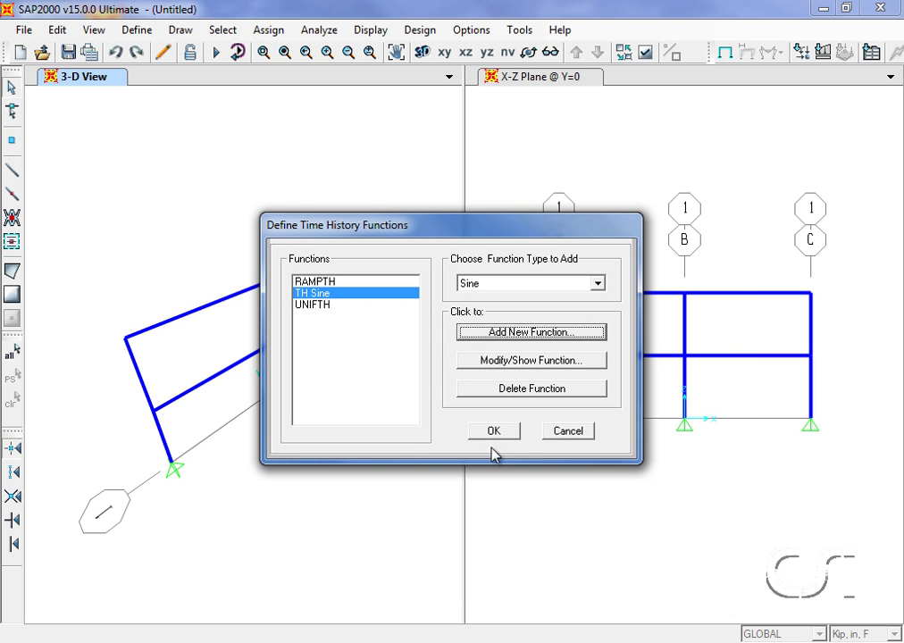
Close the function definitions and switch the MODAL load case to Ritz vectors
{"action": "left_click", "coordinate": [494, 432]}
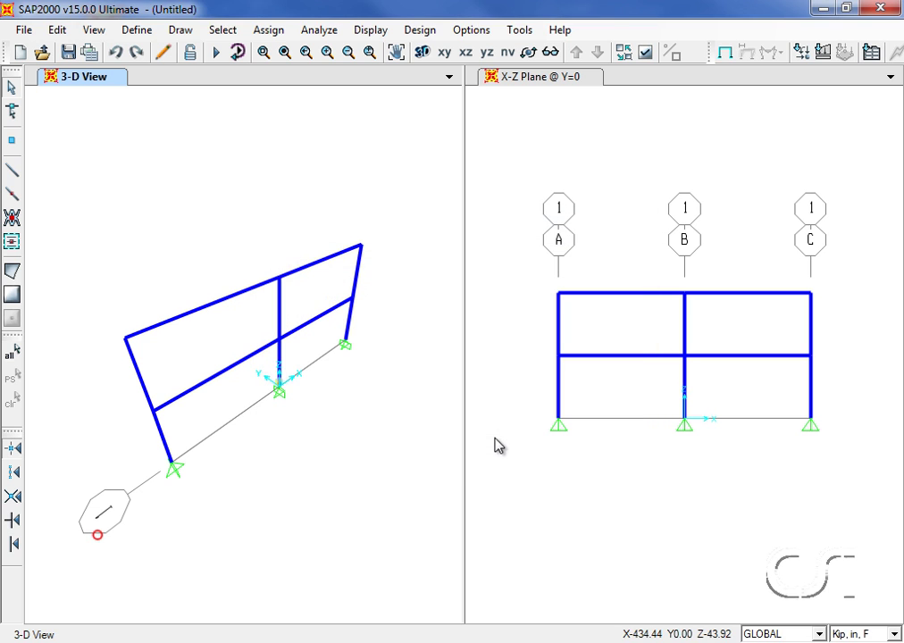
{"action": "left_click", "coordinate": [137, 29]}
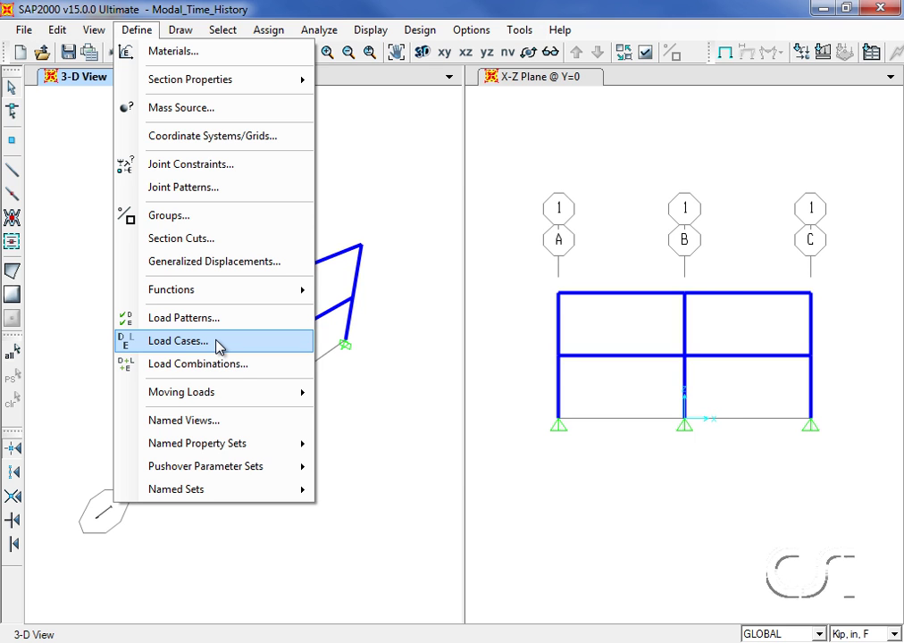
{"action": "left_click", "coordinate": [217, 344]}
{"action": "left_click", "coordinate": [238, 298]}
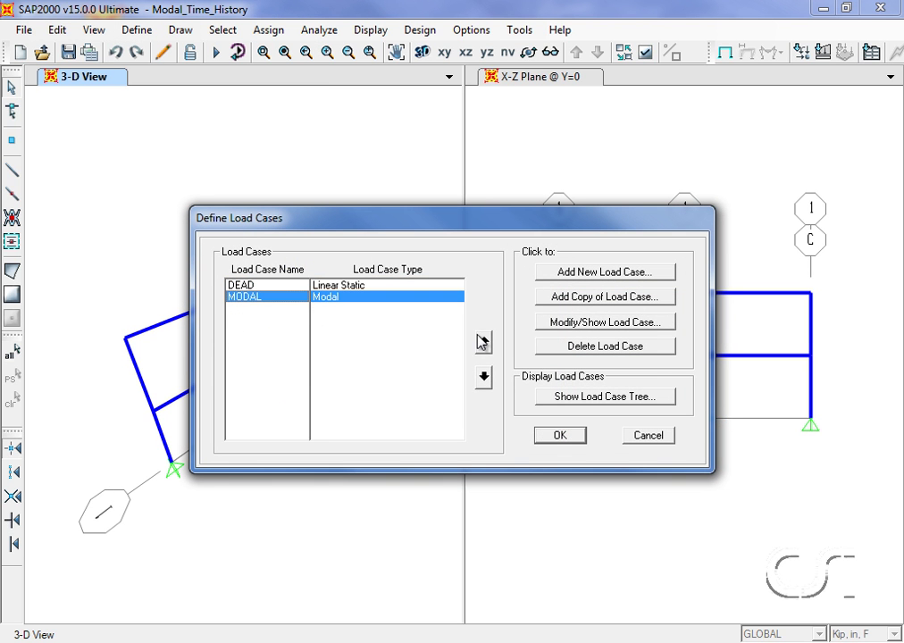
{"action": "left_click", "coordinate": [585, 321]}
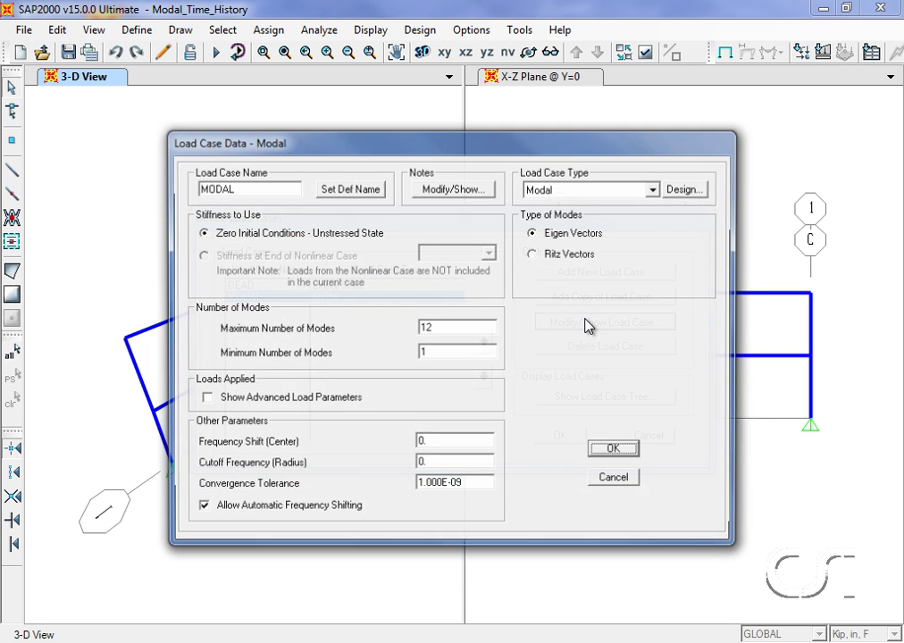
{"action": "left_click", "coordinate": [537, 259]}
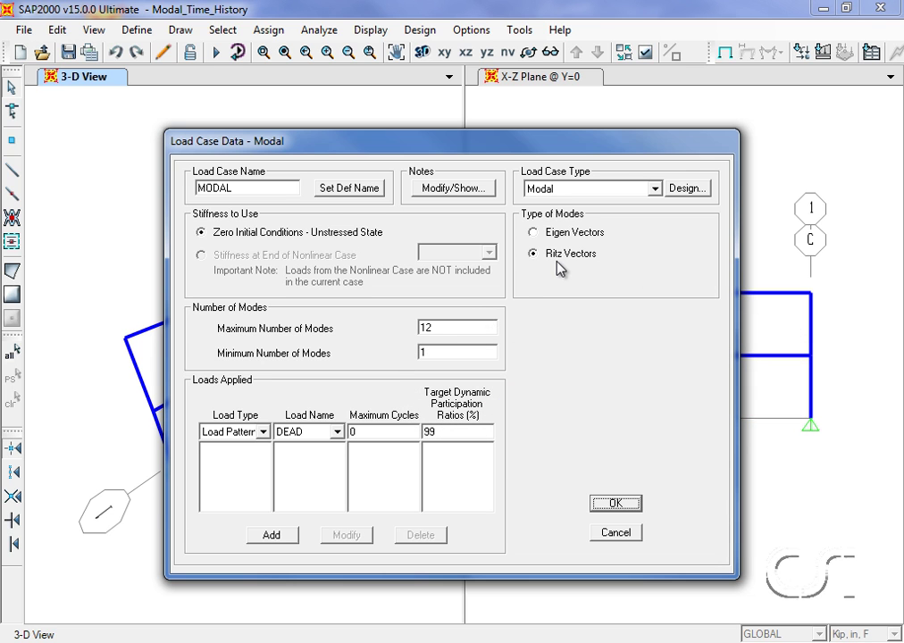
Limit MODAL to 2 maximum modes with an Accel UX starting load vector
{"action": "double_click", "coordinate": [449, 322]}
{"action": "type", "text": "2"}
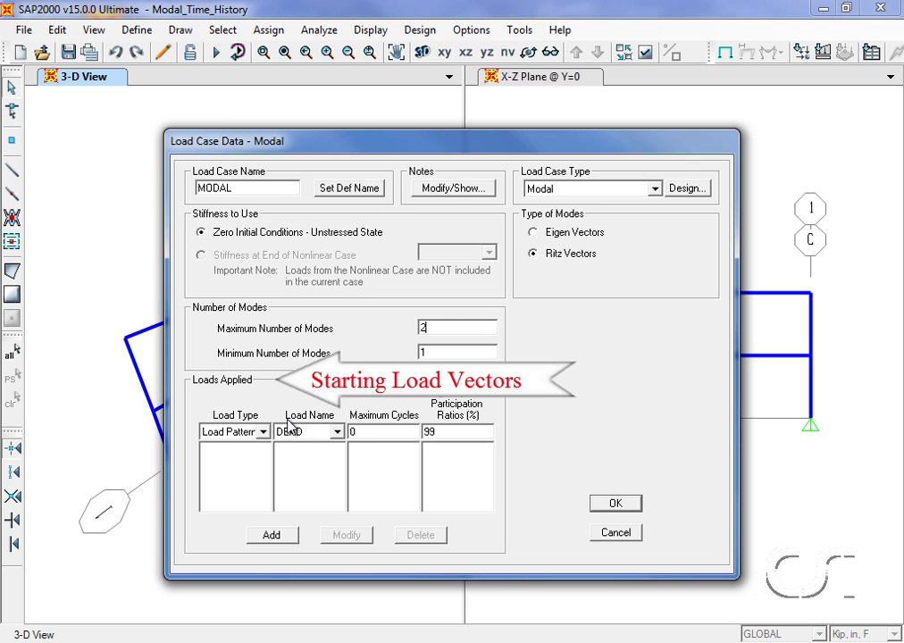
{"action": "left_click", "coordinate": [266, 433]}
{"action": "left_click", "coordinate": [252, 460]}
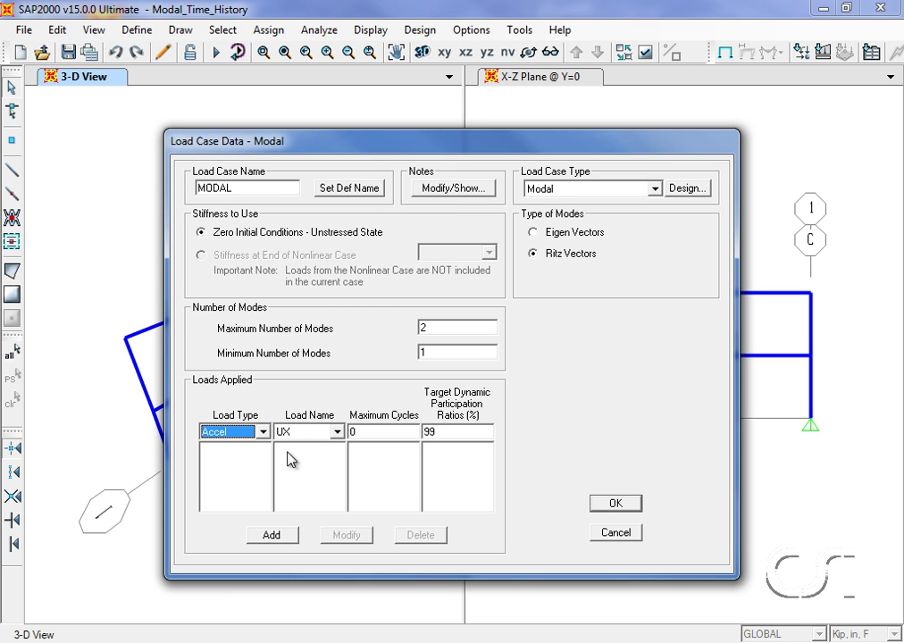
{"action": "left_click", "coordinate": [281, 536]}
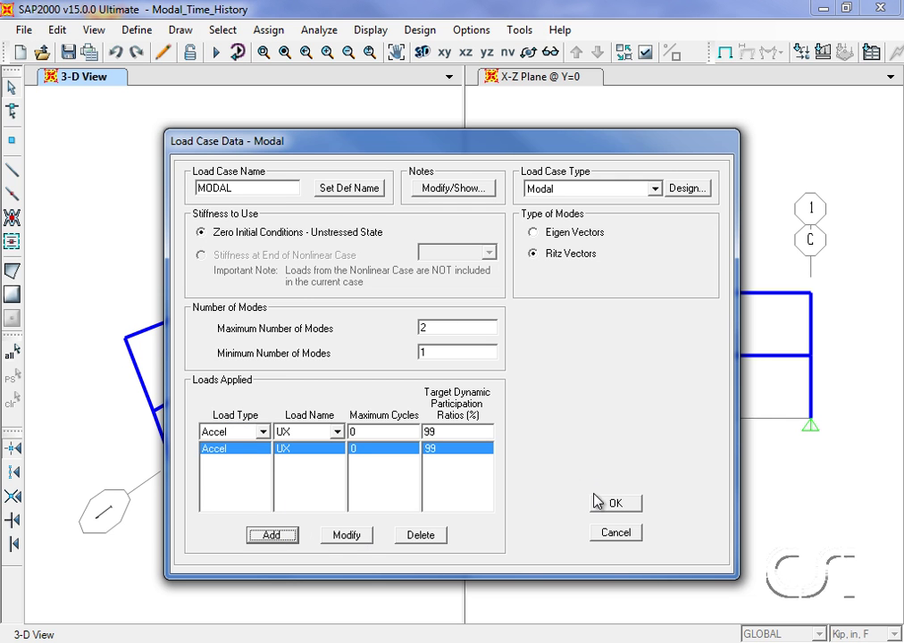
{"action": "left_click", "coordinate": [614, 505]}
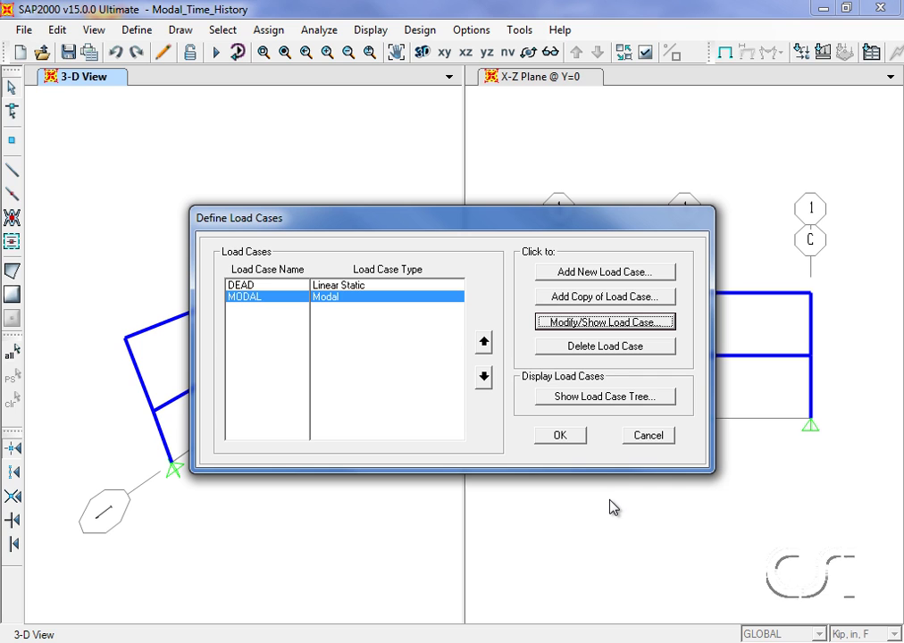
Add a new Time History load case named TH
{"action": "left_click", "coordinate": [612, 273]}
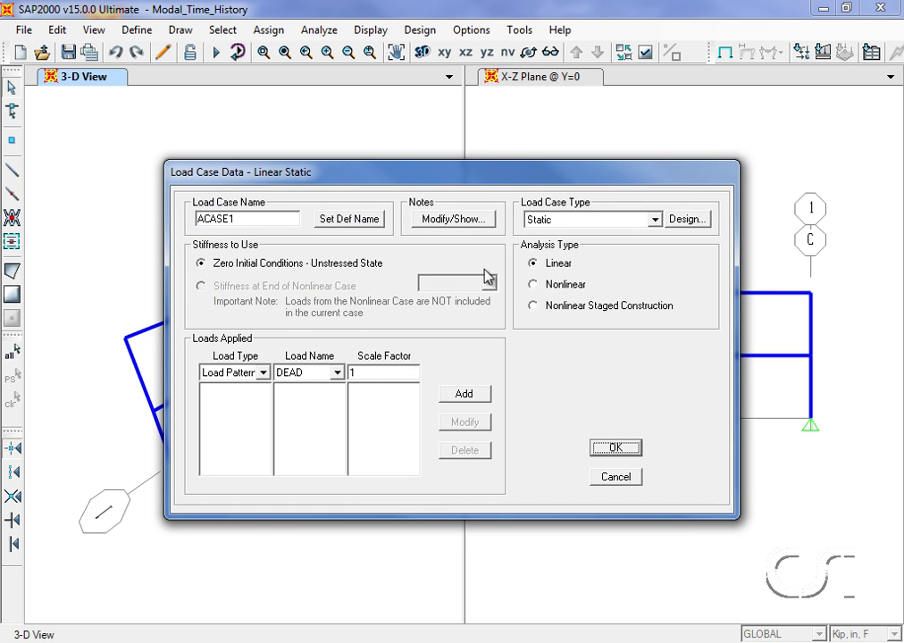
{"action": "double_click", "coordinate": [265, 225]}
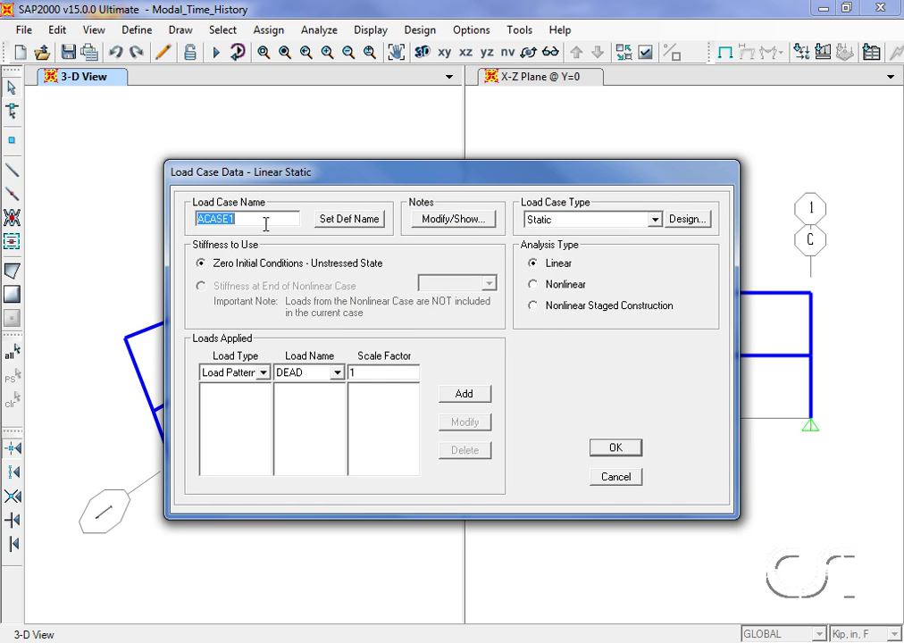
{"action": "type", "text": "TH"}
{"action": "left_click", "coordinate": [654, 219]}
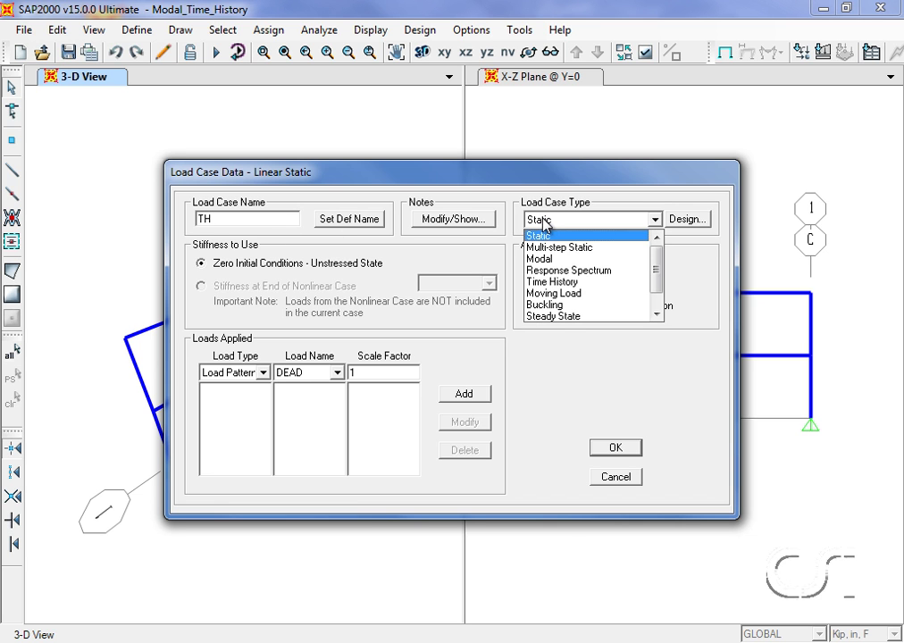
{"action": "left_click", "coordinate": [591, 283]}
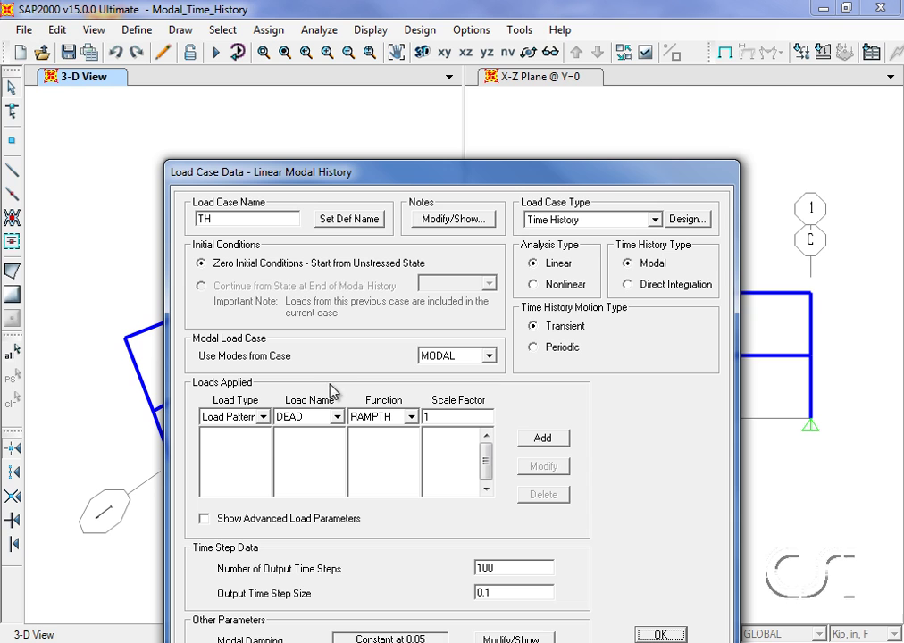
Apply Accel U1 loading driven by TH Sine with scale factor 386.4 to the TH case
{"action": "left_click", "coordinate": [265, 418]}
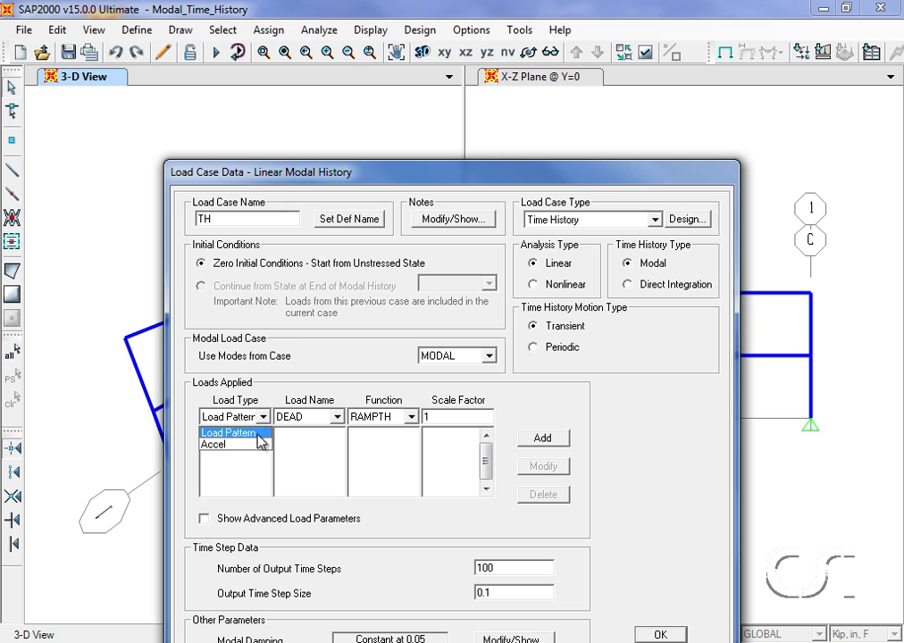
{"action": "left_click", "coordinate": [259, 445]}
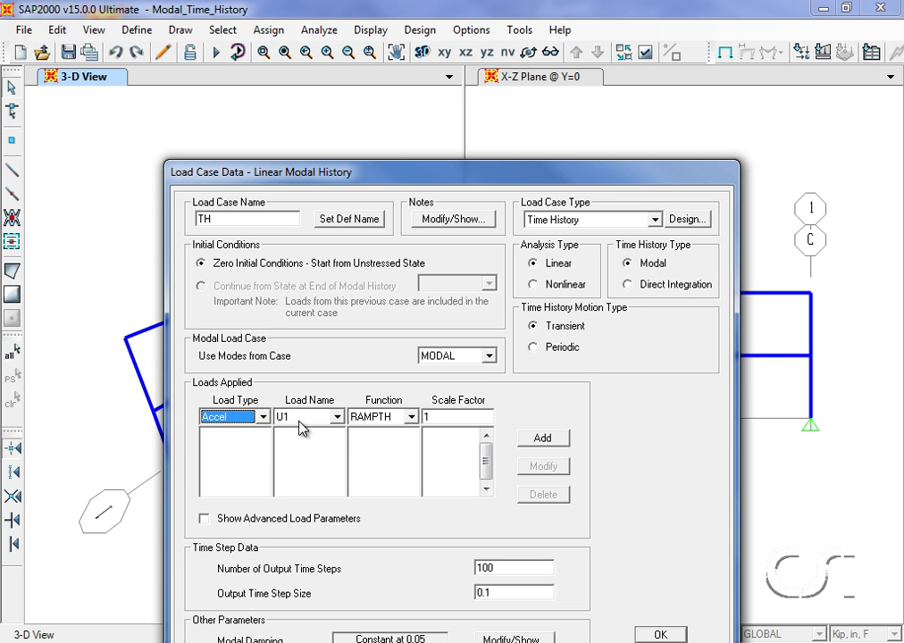
{"action": "left_click", "coordinate": [382, 418]}
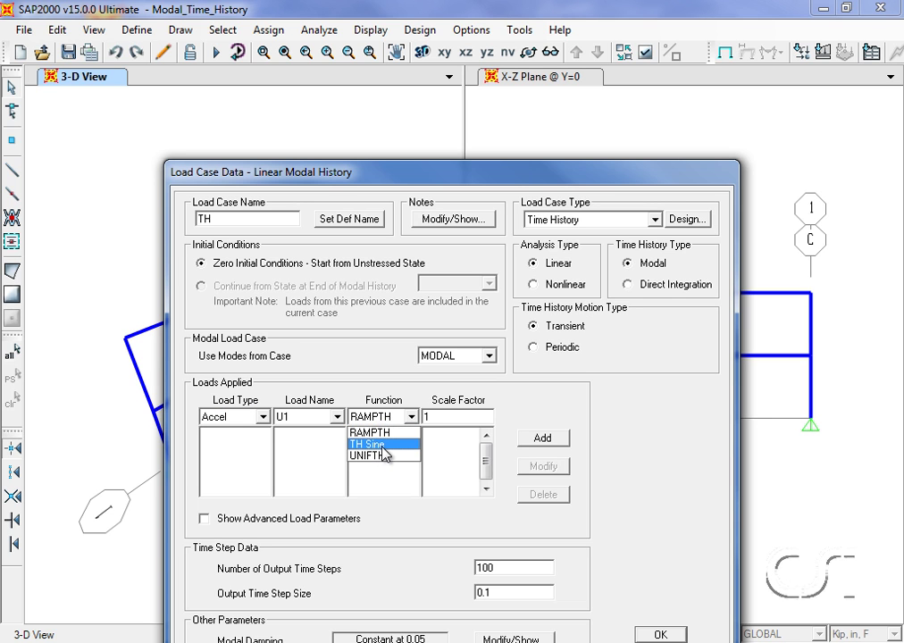
{"action": "left_click", "coordinate": [380, 446]}
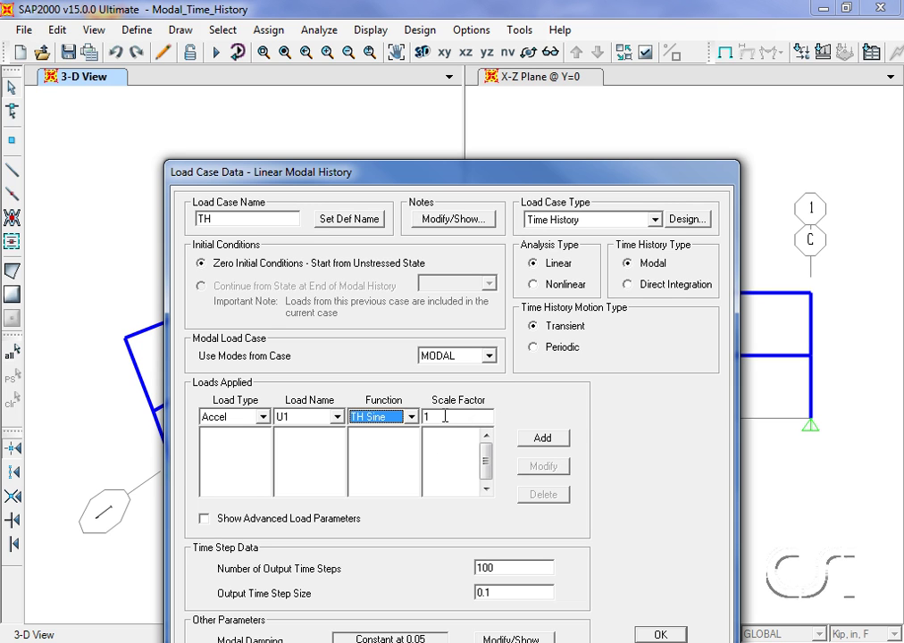
{"action": "double_click", "coordinate": [445, 416]}
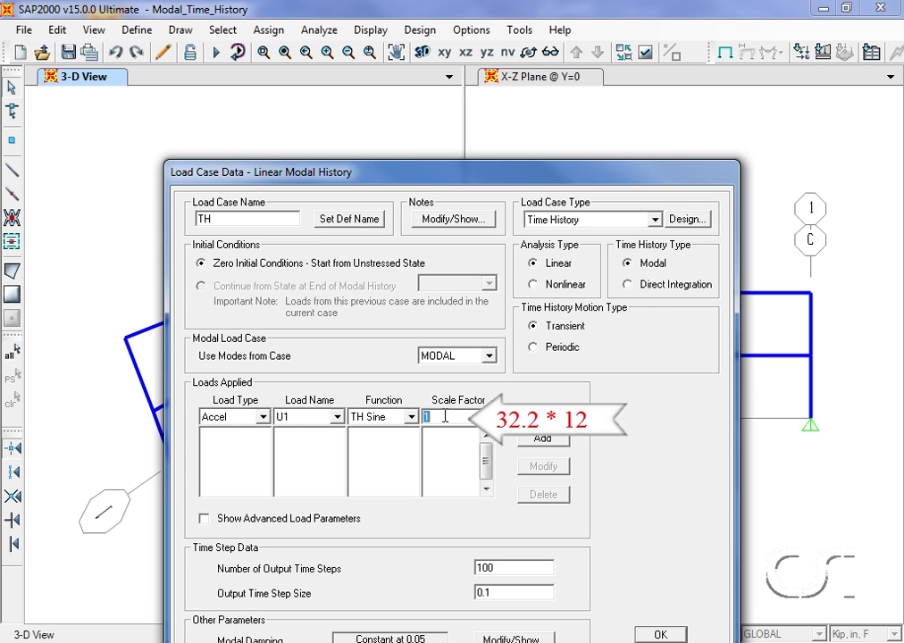
{"action": "type", "text": "386.4"}
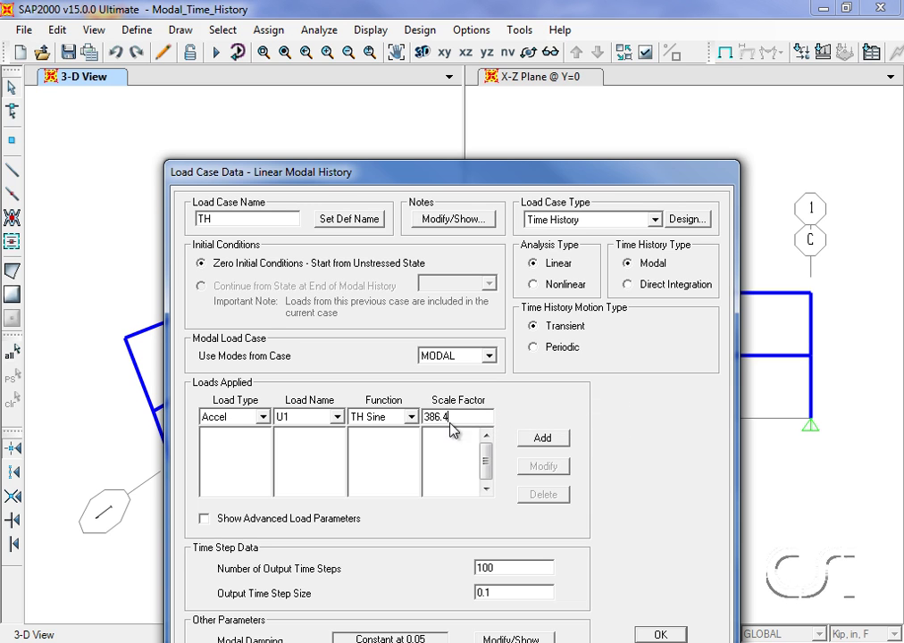
{"action": "left_click", "coordinate": [544, 438]}
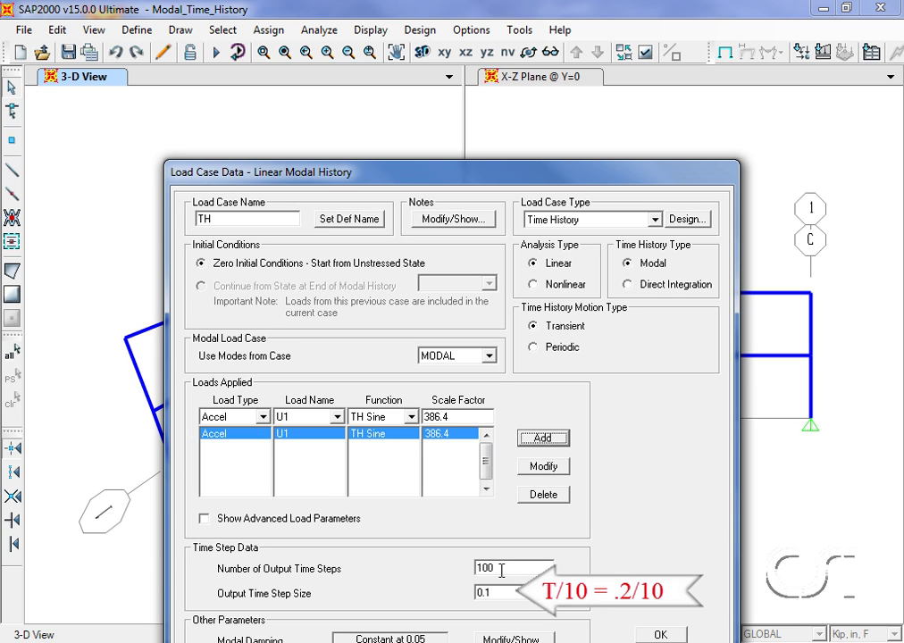
Give the TH case 500 output time steps of size 0.02 and save it
{"action": "double_click", "coordinate": [501, 589]}
{"action": "type", "text": "0.02"}
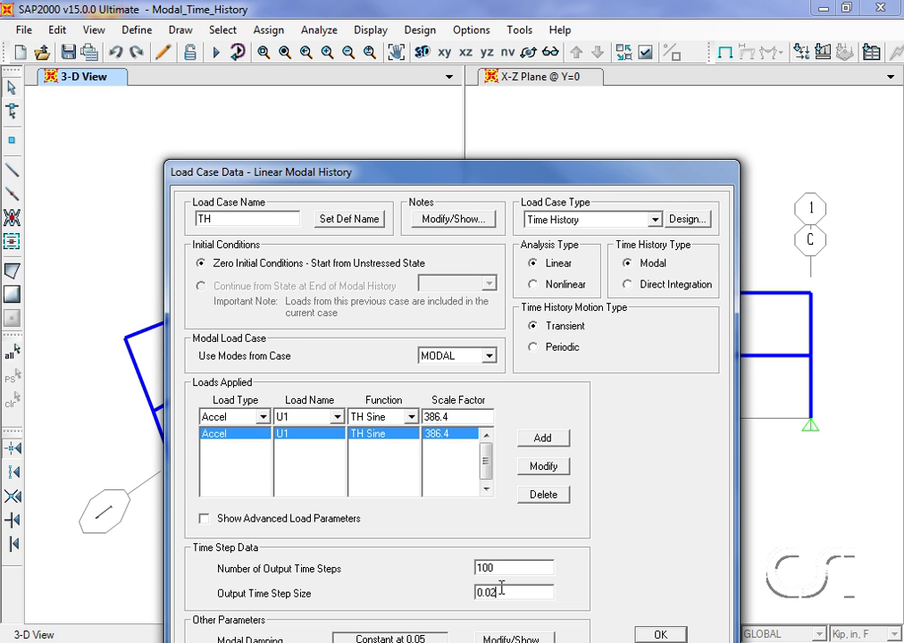
{"action": "double_click", "coordinate": [504, 569]}
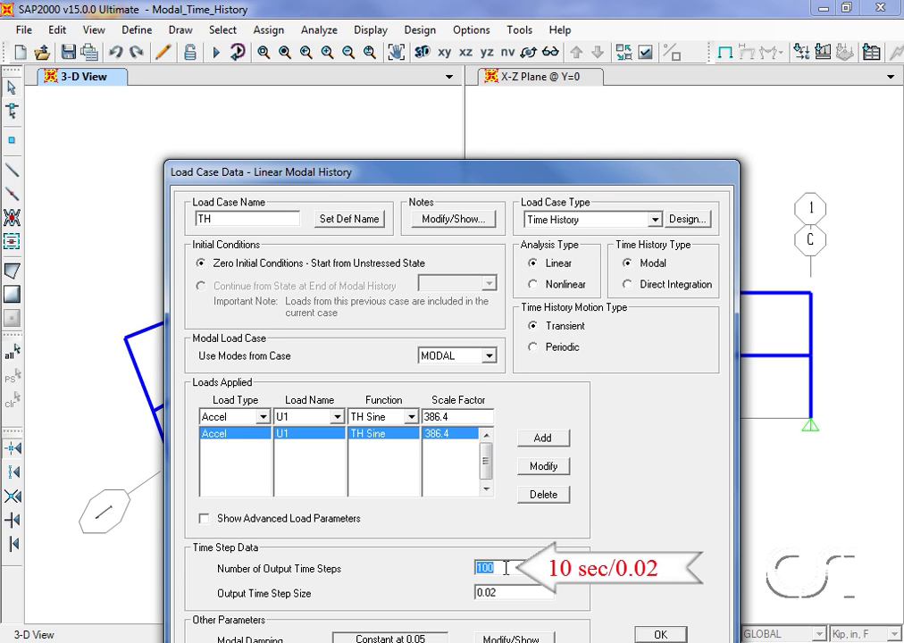
{"action": "type", "text": "500"}
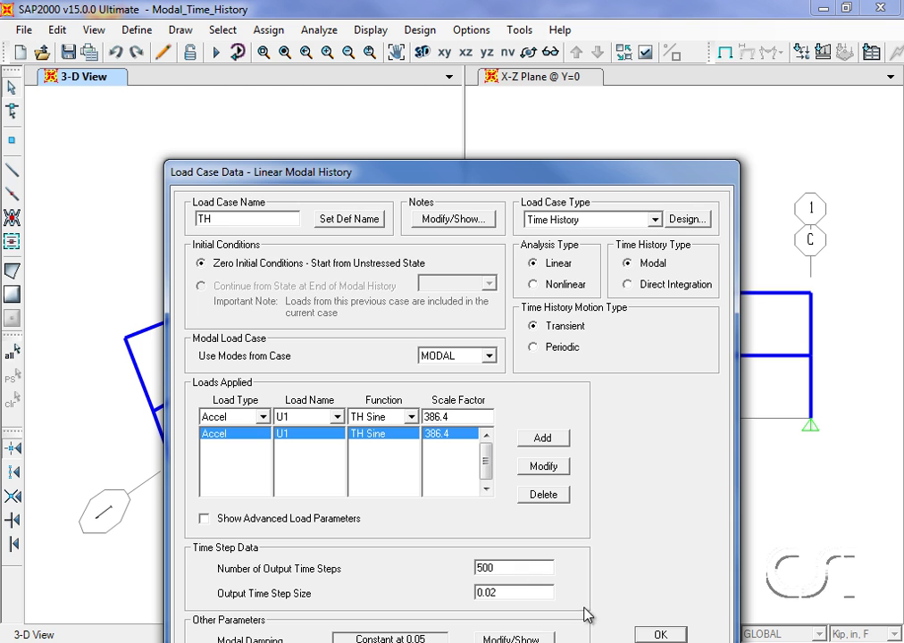
{"action": "left_click", "coordinate": [658, 635]}
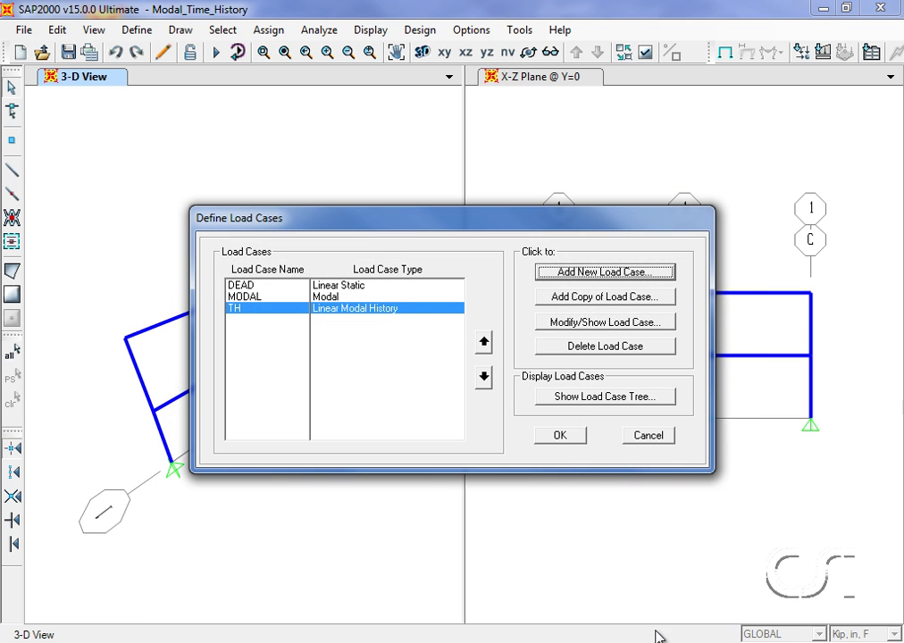
Run the analysis with the DEAD case set to Do Not Run
{"action": "left_click", "coordinate": [562, 437]}
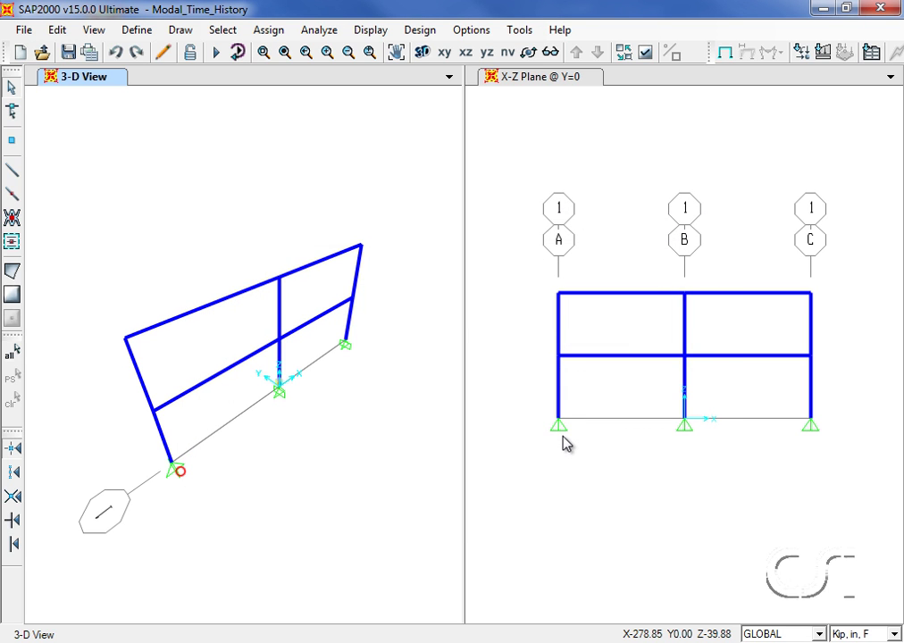
{"action": "left_click", "coordinate": [215, 46]}
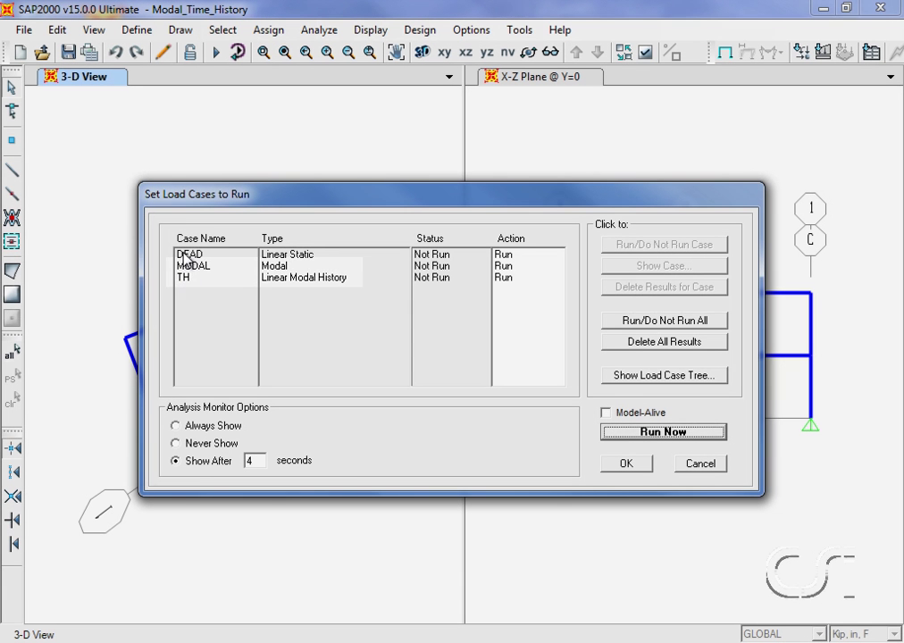
{"action": "left_click", "coordinate": [185, 255]}
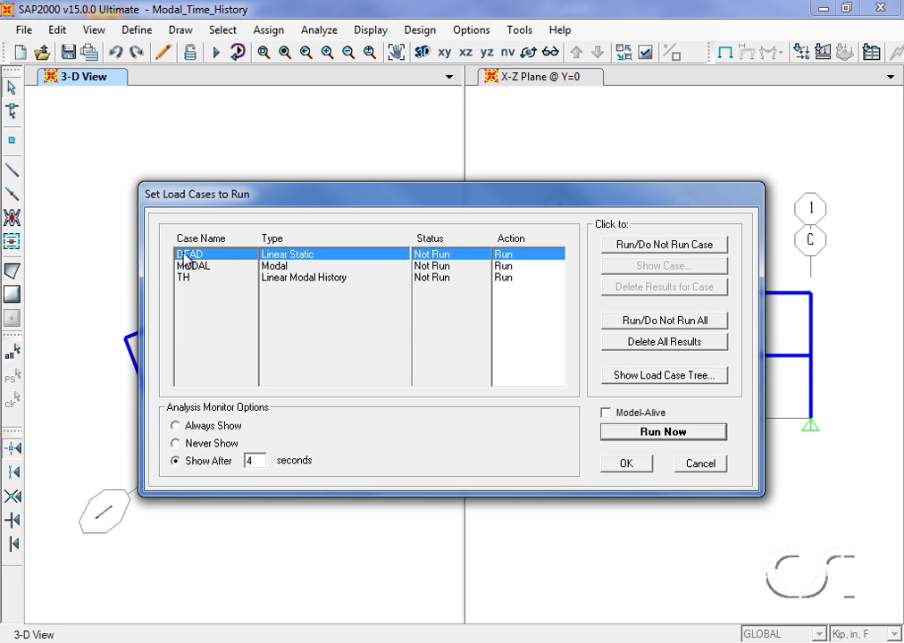
{"action": "left_click", "coordinate": [625, 245]}
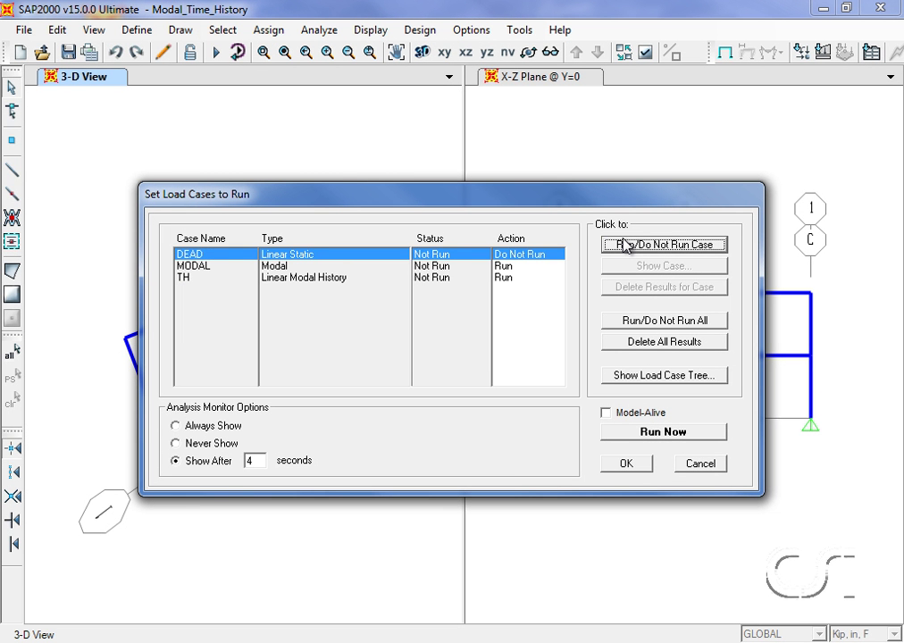
{"action": "left_click", "coordinate": [652, 432]}
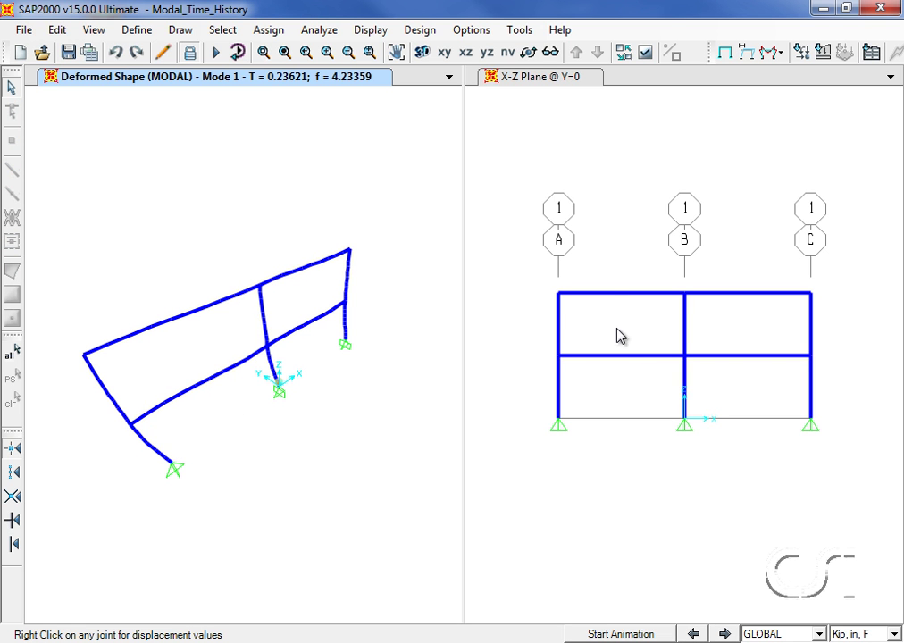
Plot the TH case Moment 3-3 diagram at time 1.4 in the X-Z view
{"action": "left_click", "coordinate": [603, 235]}
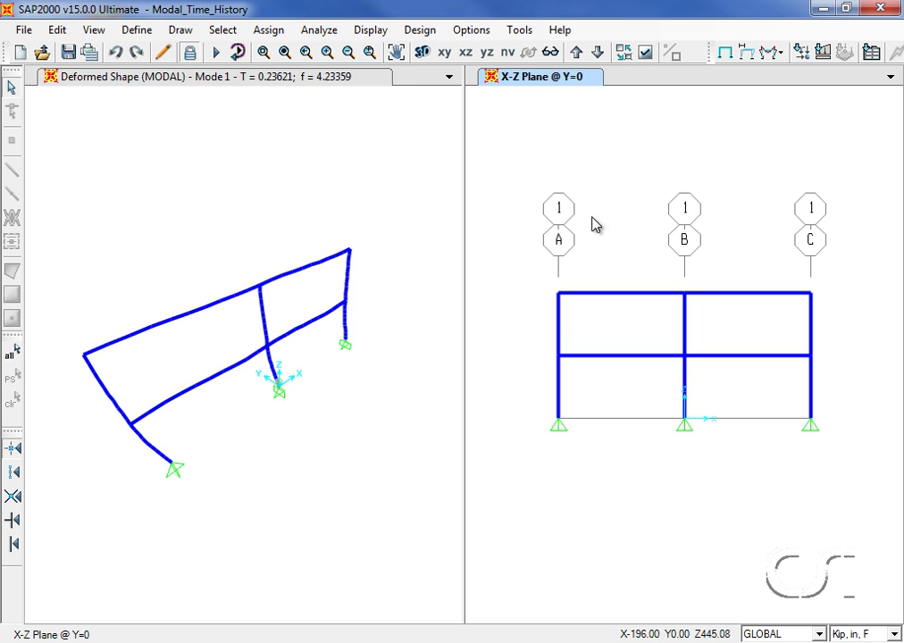
{"action": "left_click", "coordinate": [379, 32]}
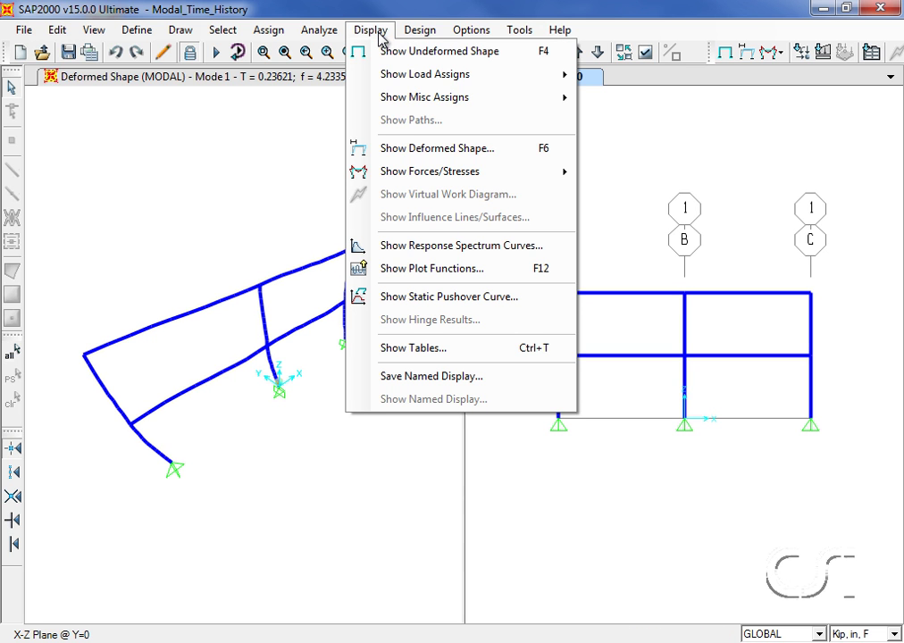
{"action": "mouse_move", "coordinate": [424, 174]}
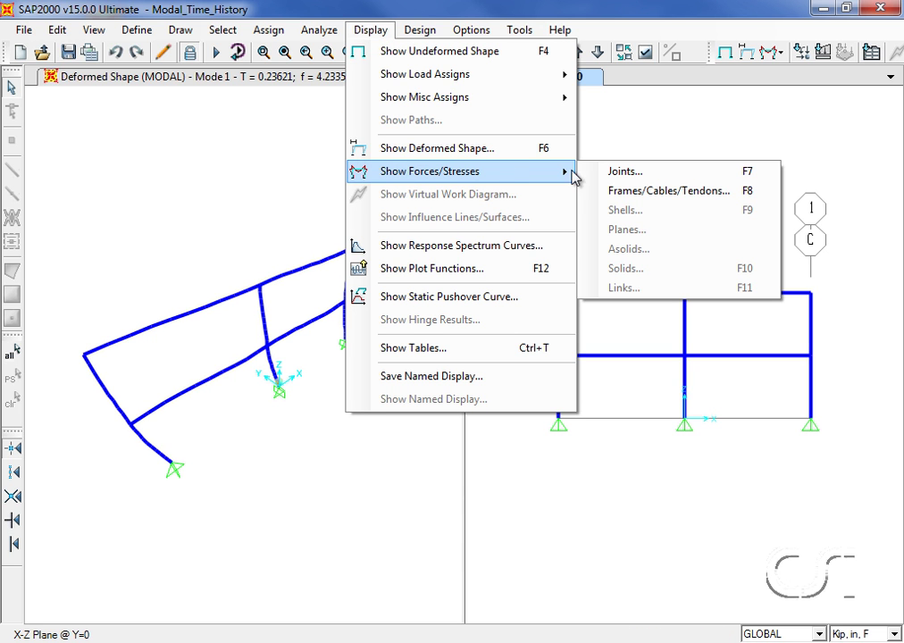
{"action": "left_click", "coordinate": [679, 196]}
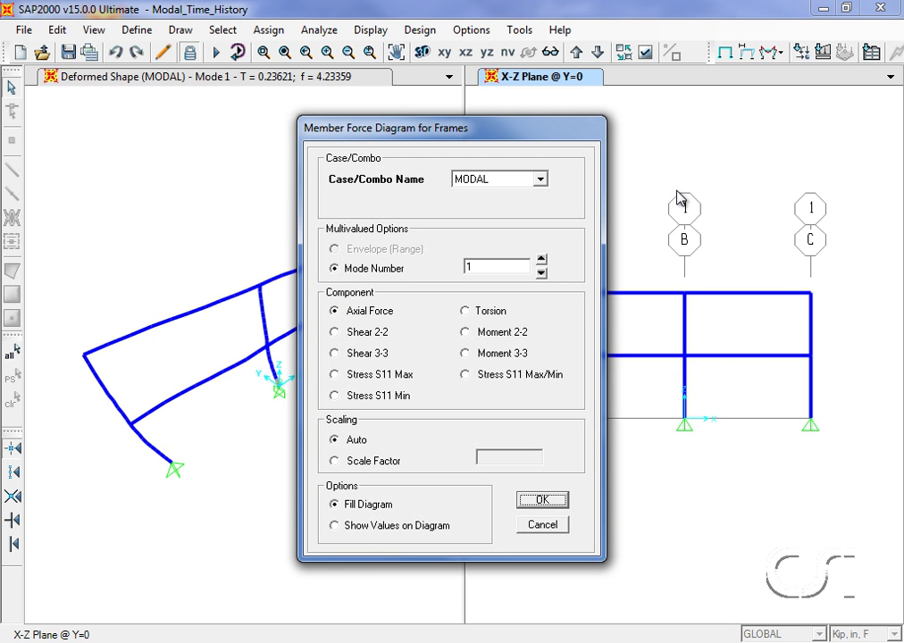
{"action": "left_click", "coordinate": [539, 180]}
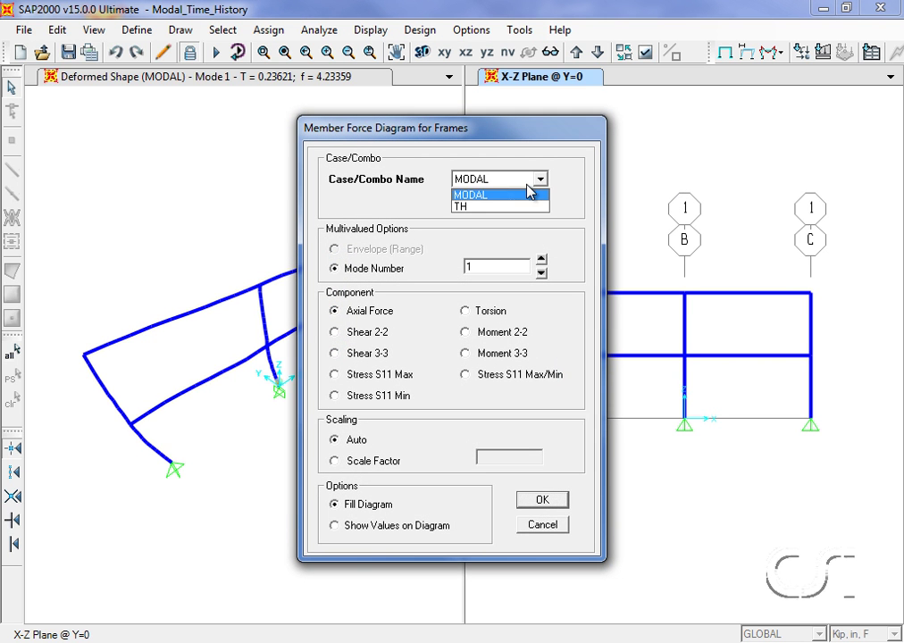
{"action": "left_click", "coordinate": [527, 207]}
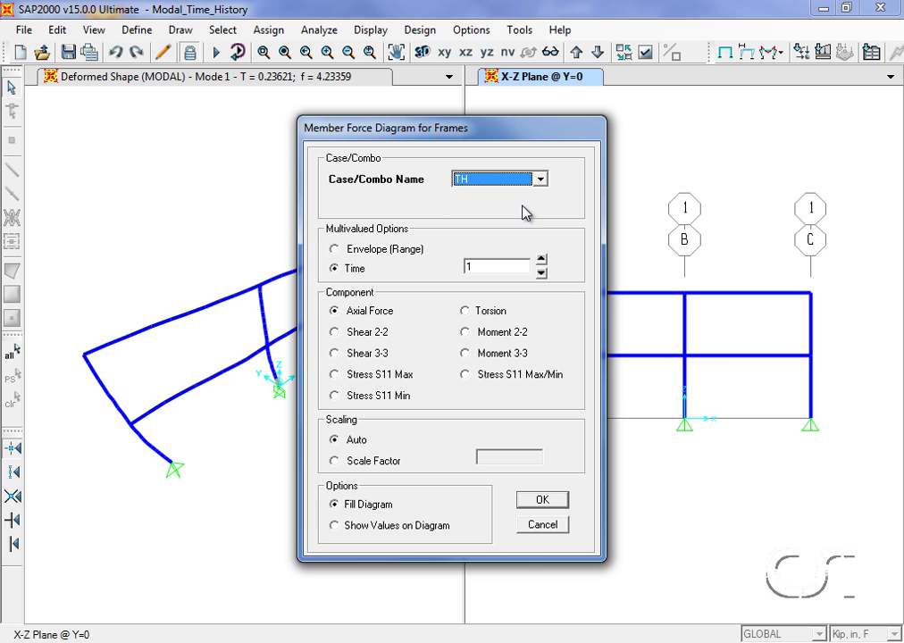
{"action": "double_click", "coordinate": [514, 264]}
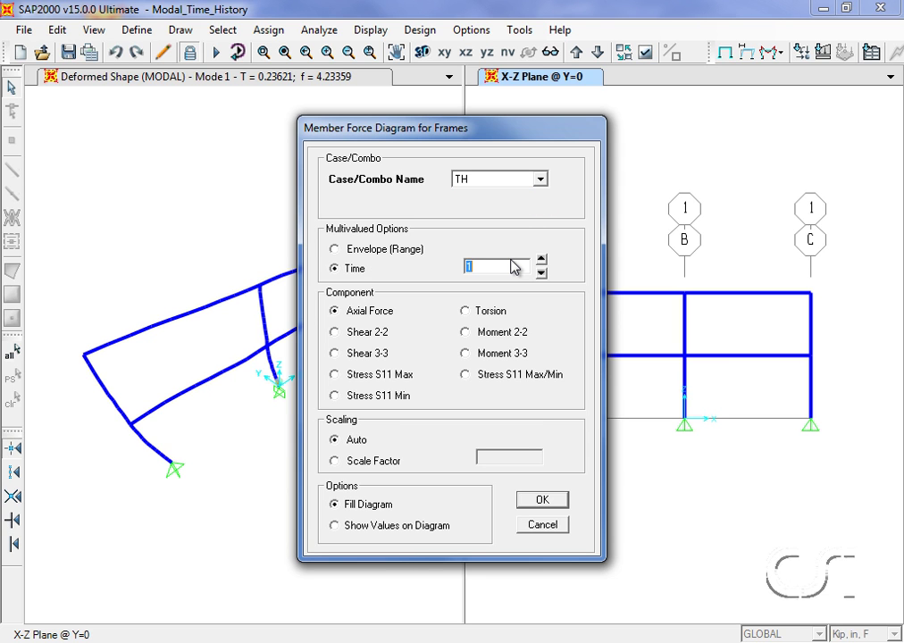
{"action": "type", "text": "1.4"}
{"action": "left_click", "coordinate": [470, 353]}
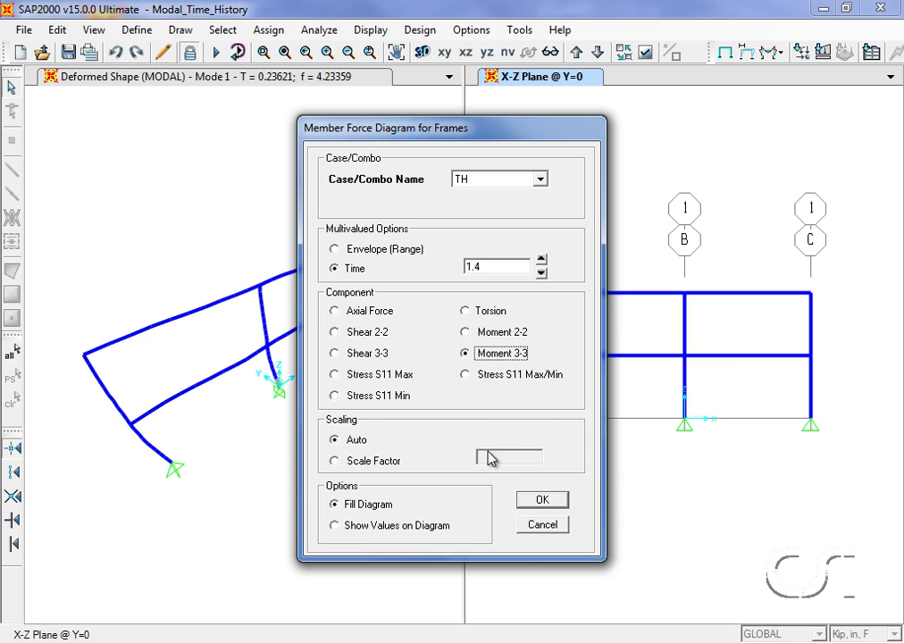
{"action": "left_click", "coordinate": [541, 501]}
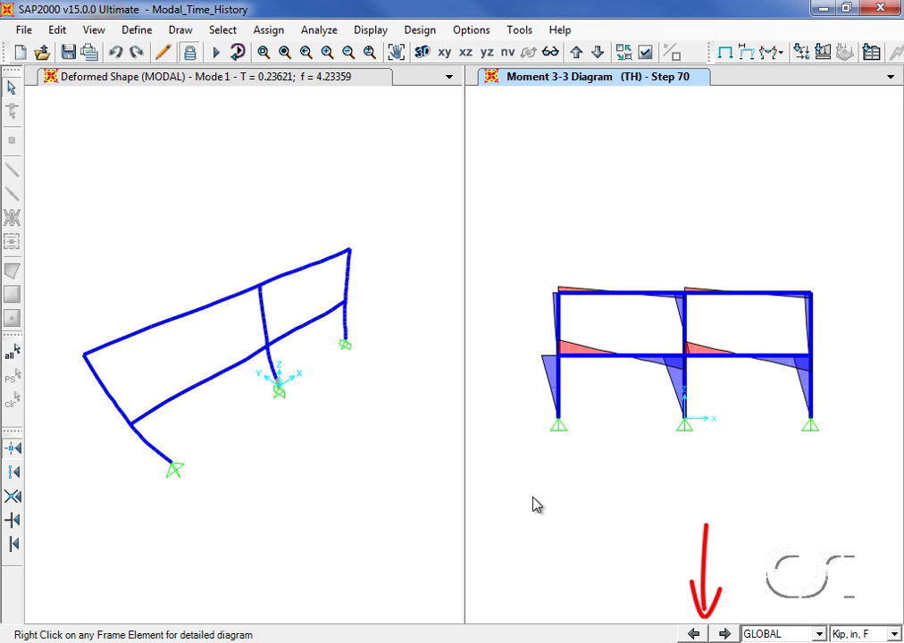
Step the moment diagram forward to step 73
{"action": "left_click", "coordinate": [725, 634]}
{"action": "left_click", "coordinate": [725, 634]}
{"action": "left_click", "coordinate": [726, 634]}
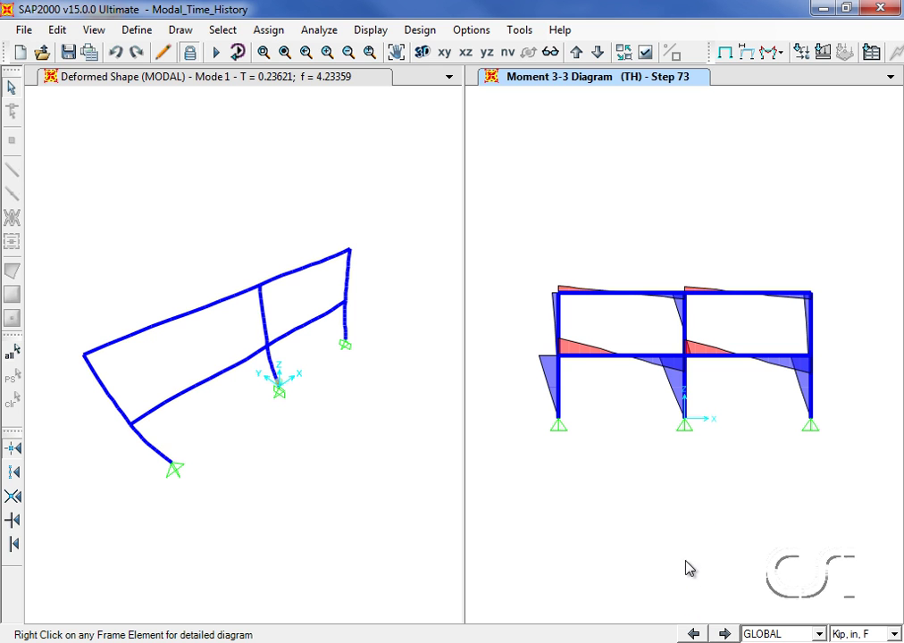
Switch the TH Moment 3-3 diagram to an Envelope (Range) display
{"action": "left_click", "coordinate": [373, 32]}
{"action": "mouse_move", "coordinate": [403, 175]}
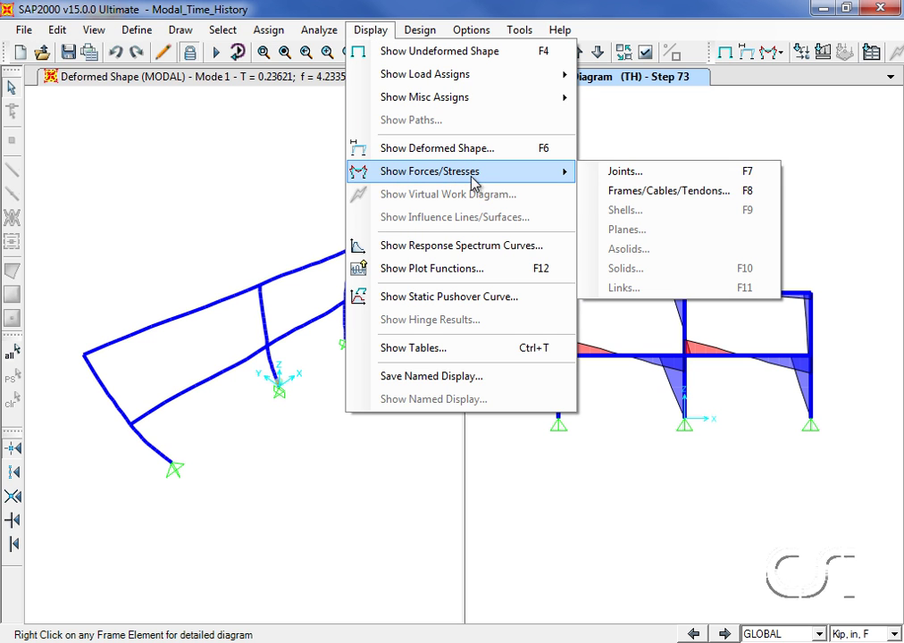
{"action": "left_click", "coordinate": [667, 191]}
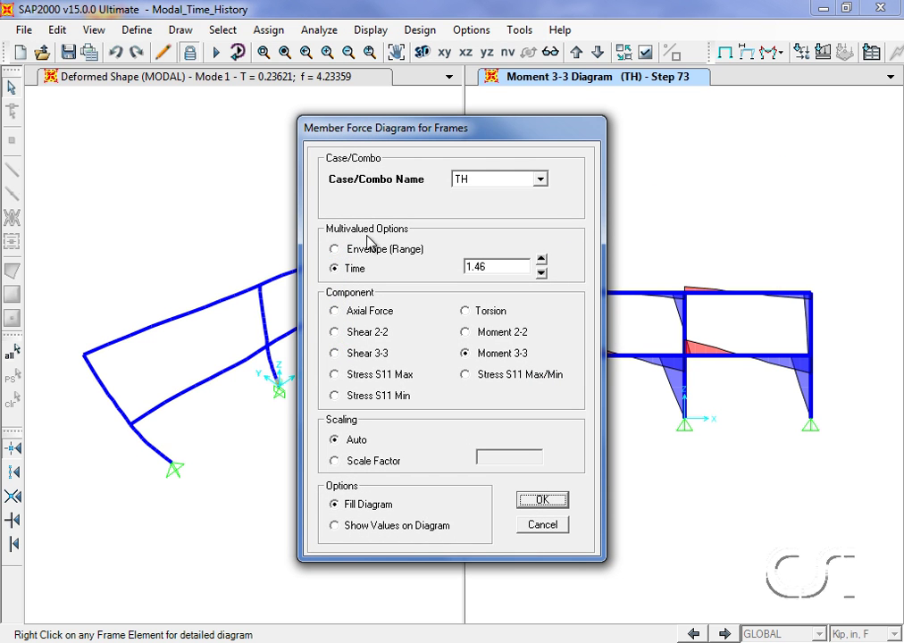
{"action": "left_click", "coordinate": [335, 251]}
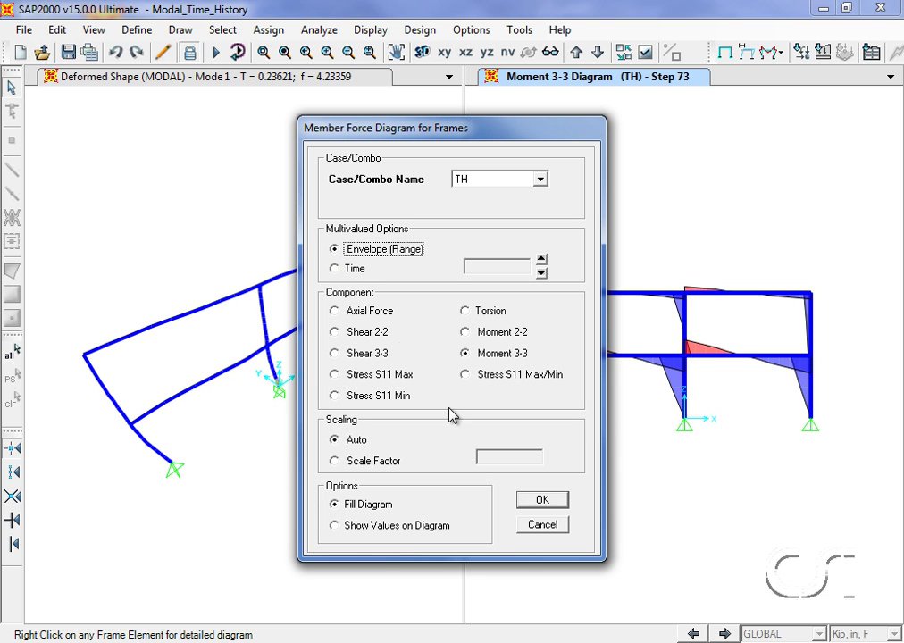
{"action": "left_click", "coordinate": [539, 498]}
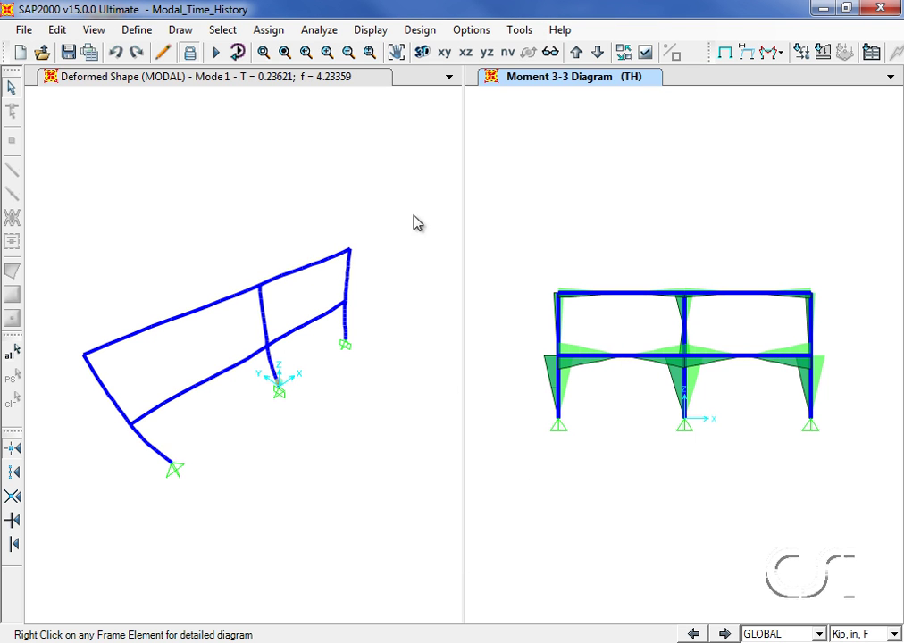
Show the TH time-history deformed shape at step 55 (time 1.1) in the X-Z view
{"action": "left_click", "coordinate": [378, 32]}
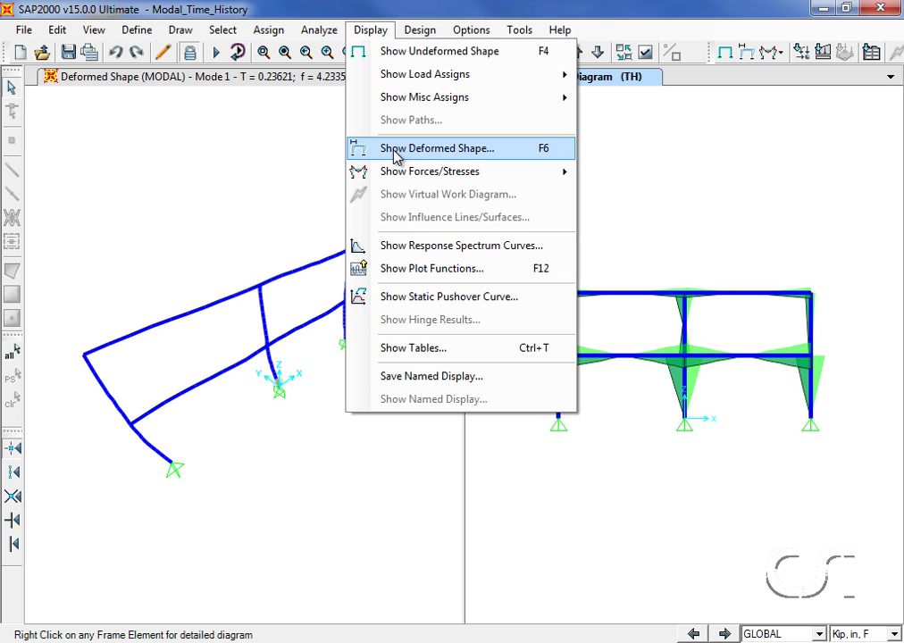
{"action": "left_click", "coordinate": [396, 152]}
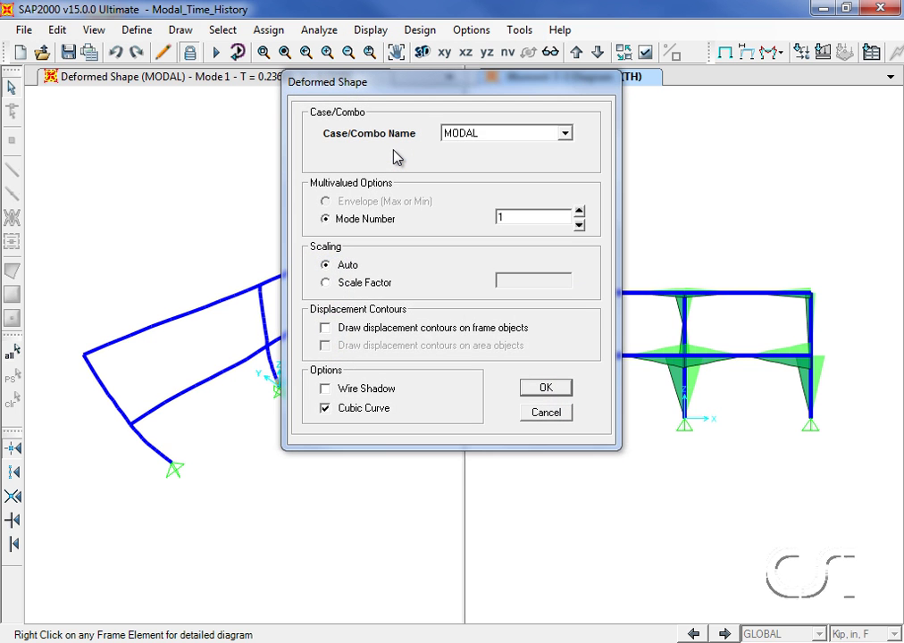
{"action": "left_click", "coordinate": [463, 134]}
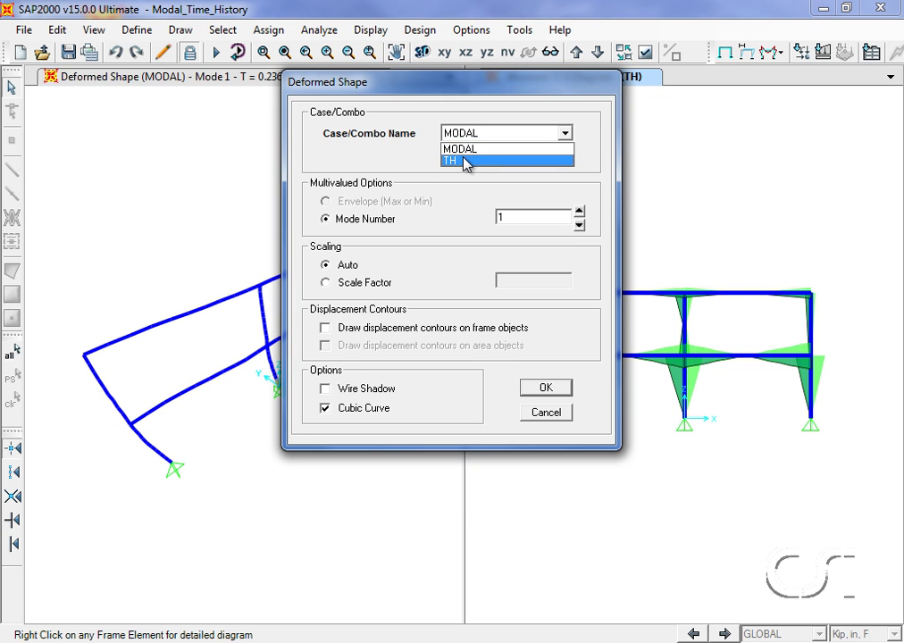
{"action": "left_click", "coordinate": [465, 161]}
{"action": "double_click", "coordinate": [511, 218]}
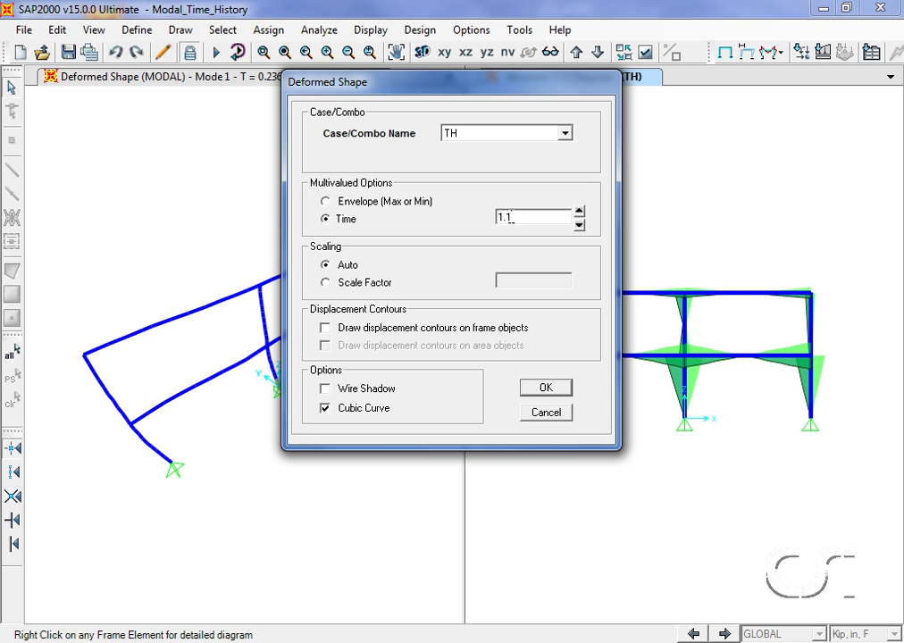
{"action": "left_click", "coordinate": [545, 387]}
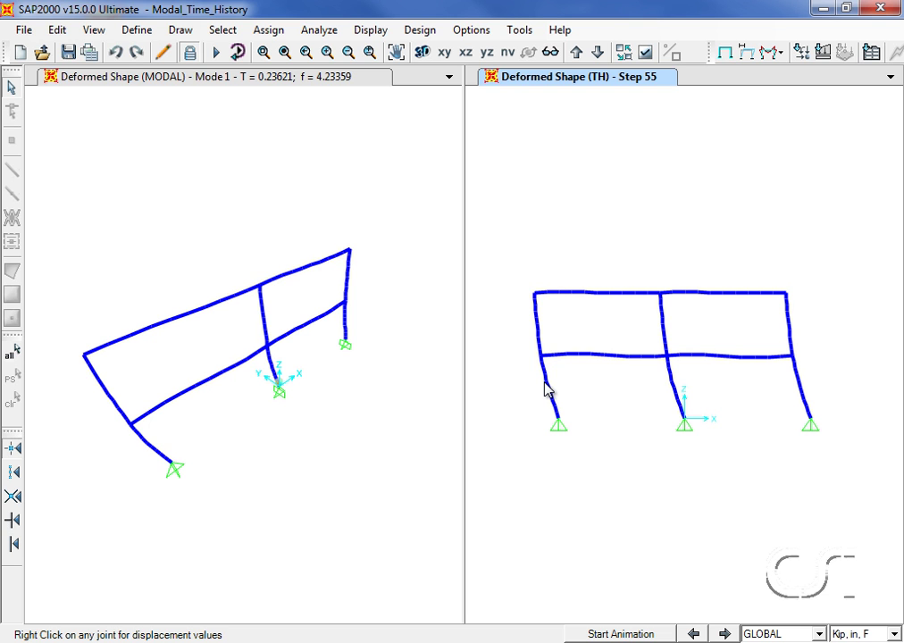
Check the Joint Displacements and Modal Load Participation Ratios tables in Show Tables
{"action": "left_click", "coordinate": [370, 32]}
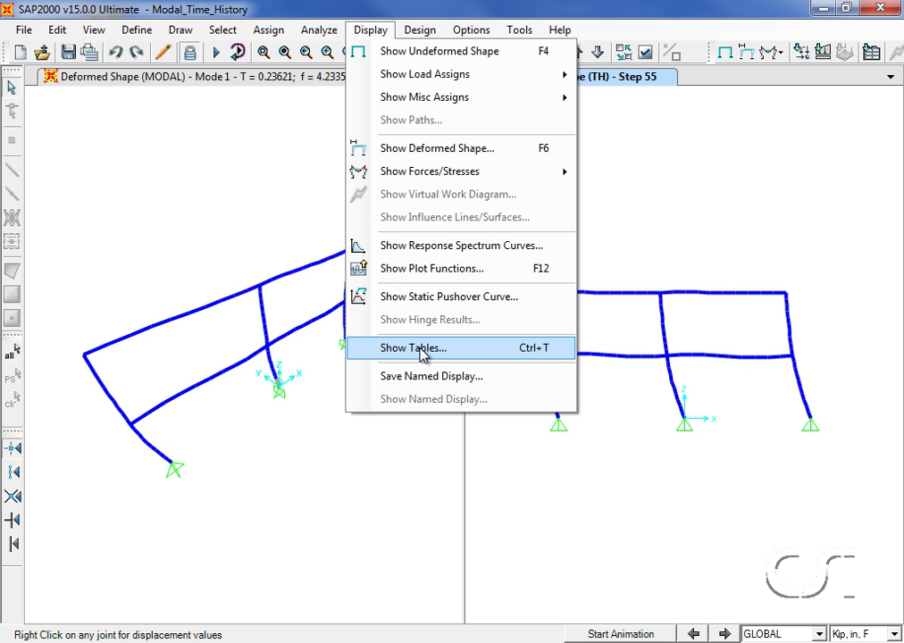
{"action": "left_click", "coordinate": [420, 349]}
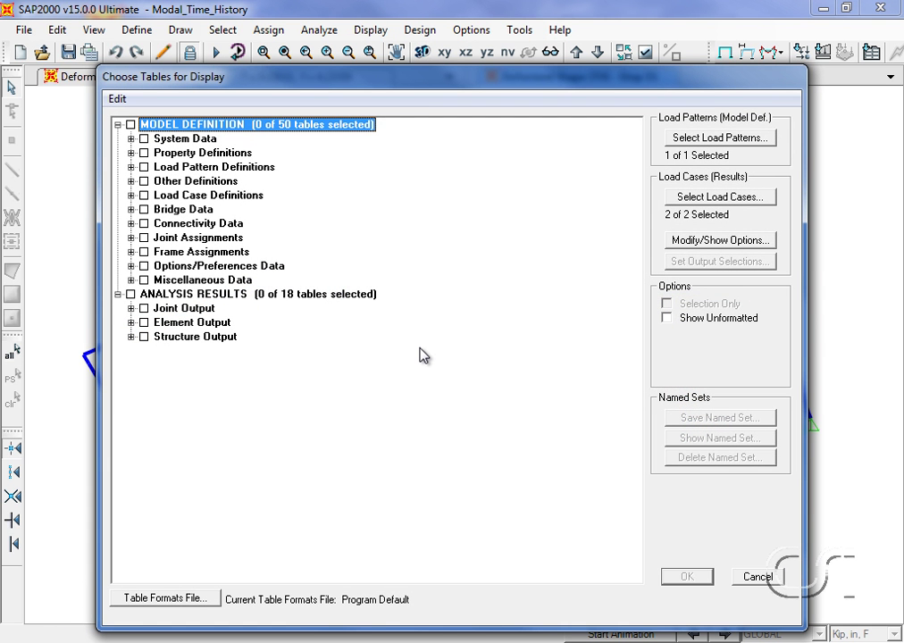
{"action": "left_click", "coordinate": [130, 309]}
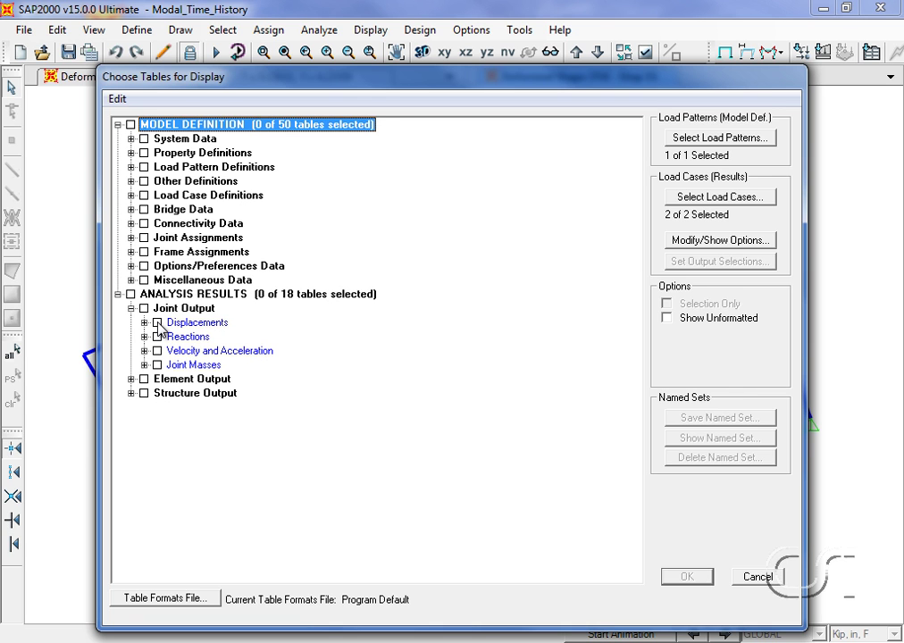
{"action": "left_click", "coordinate": [157, 322]}
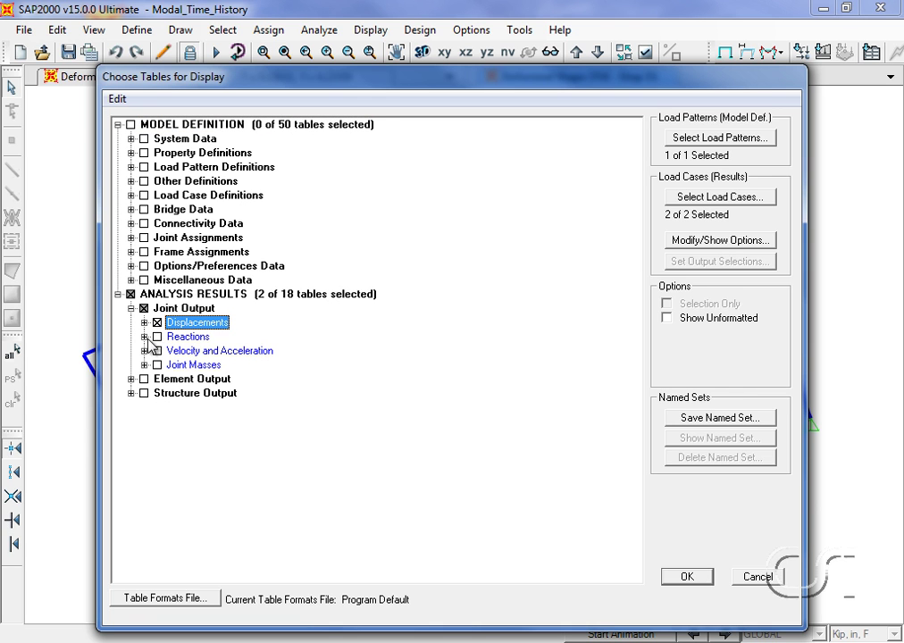
{"action": "left_click", "coordinate": [131, 393]}
{"action": "left_click", "coordinate": [144, 421]}
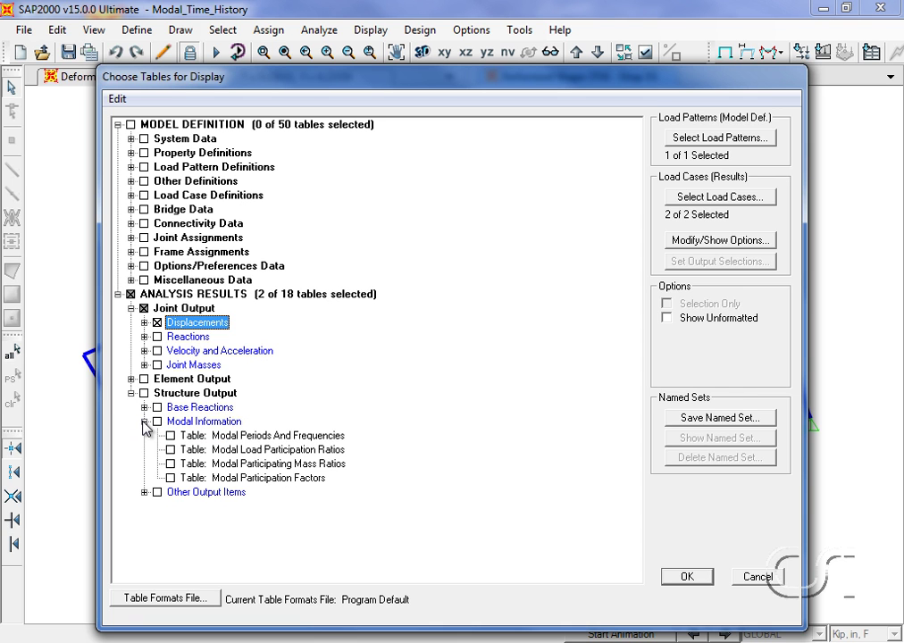
{"action": "left_click", "coordinate": [169, 449]}
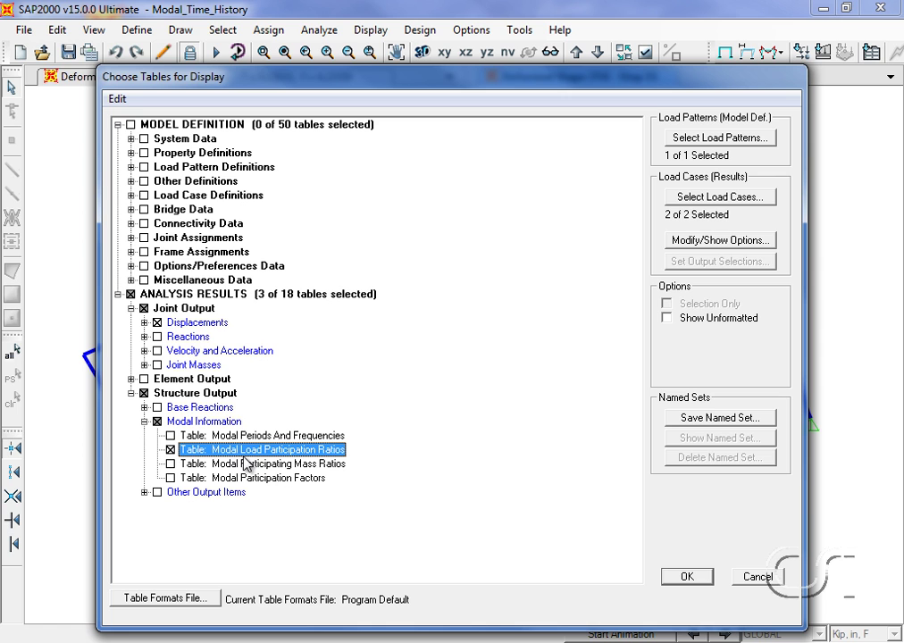
Limit the tables to the TH load case and display them
{"action": "left_click", "coordinate": [710, 199]}
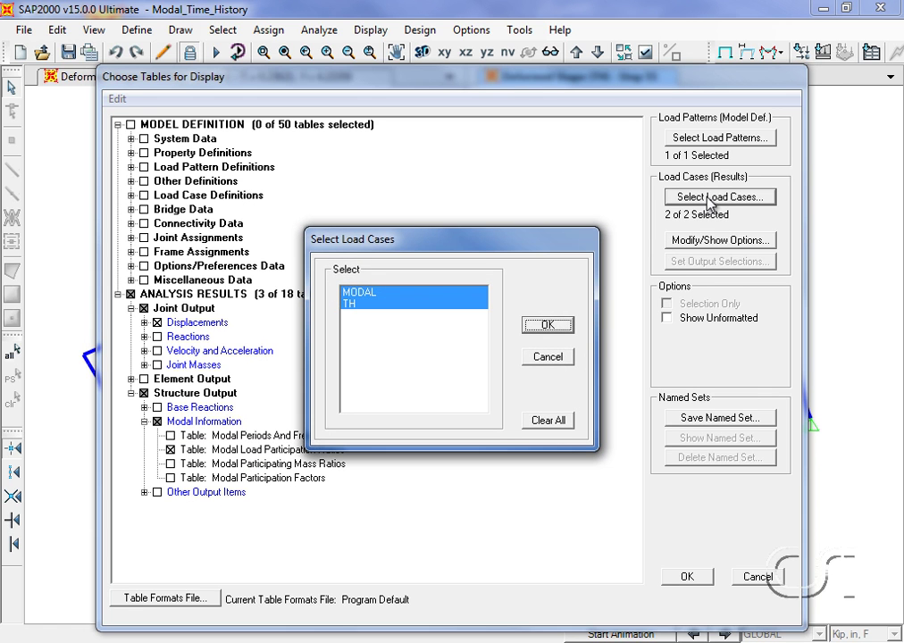
{"action": "left_click", "coordinate": [349, 307]}
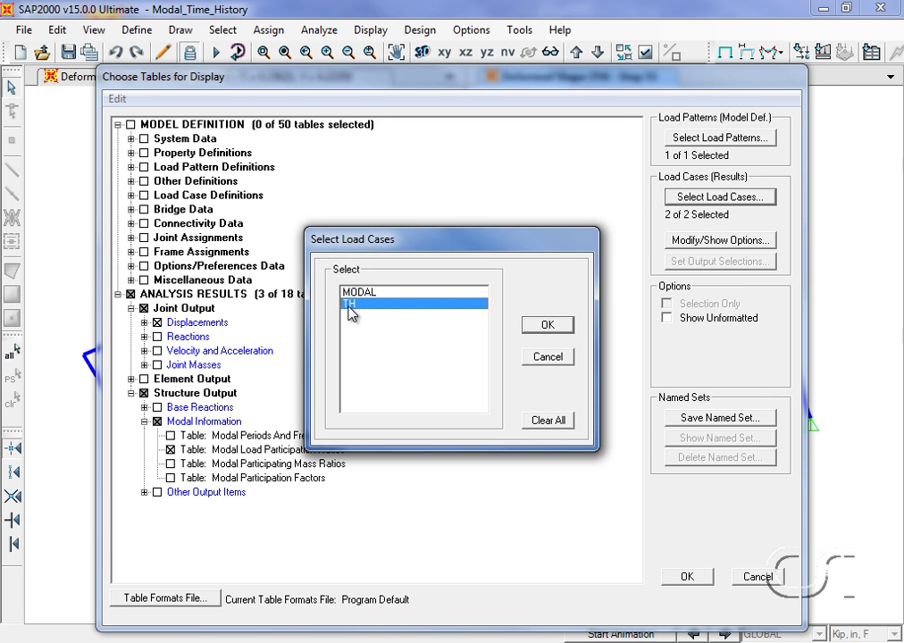
{"action": "left_click", "coordinate": [547, 325]}
{"action": "left_click", "coordinate": [687, 579]}
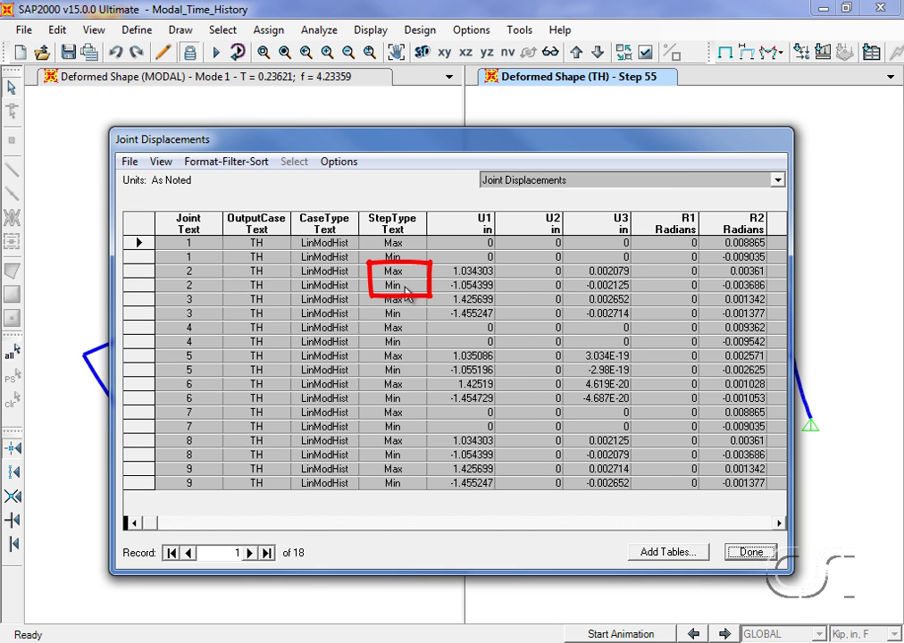
Switch from Joint Displacements to the Modal Load Participation Ratios table, then close the tables
{"action": "left_click", "coordinate": [563, 181]}
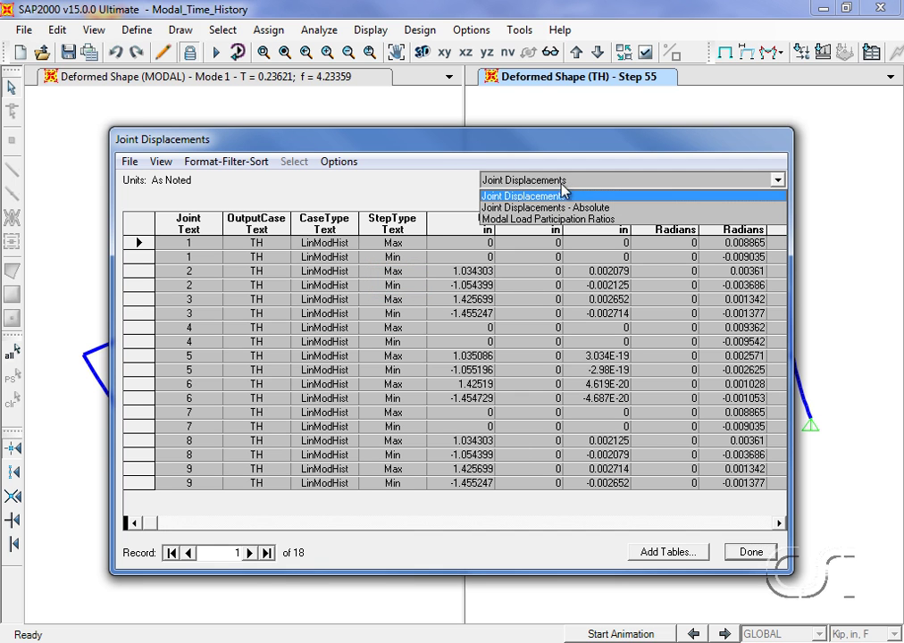
{"action": "left_click", "coordinate": [563, 220]}
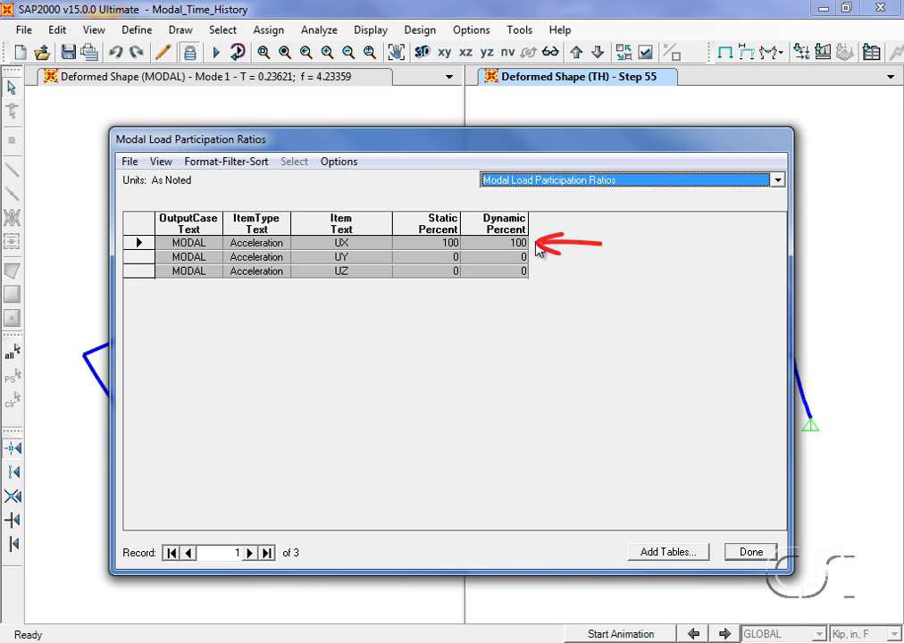
{"action": "left_click", "coordinate": [749, 554]}
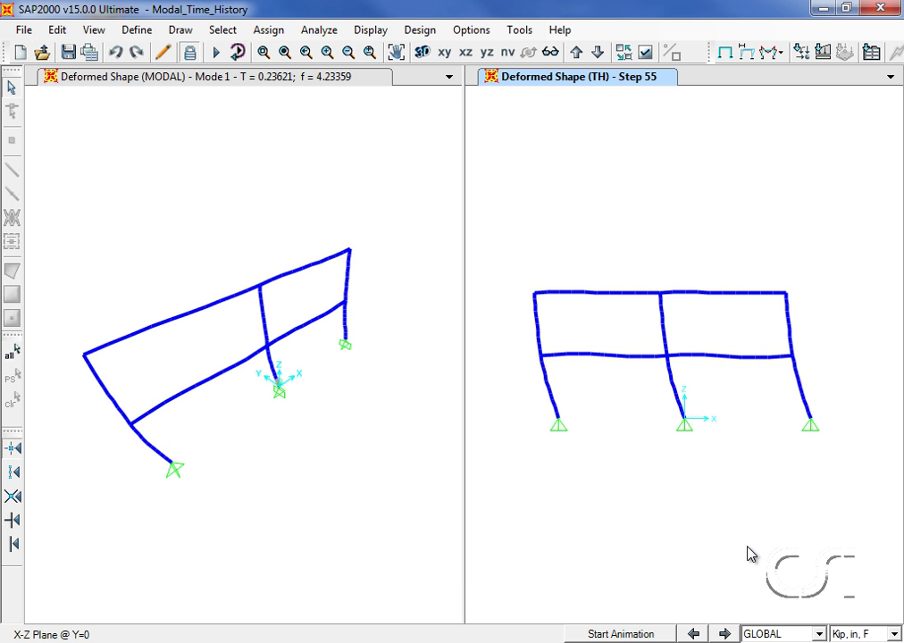
Start a multi-step animation video of the TH case saved as Movie_1
{"action": "left_click", "coordinate": [25, 30]}
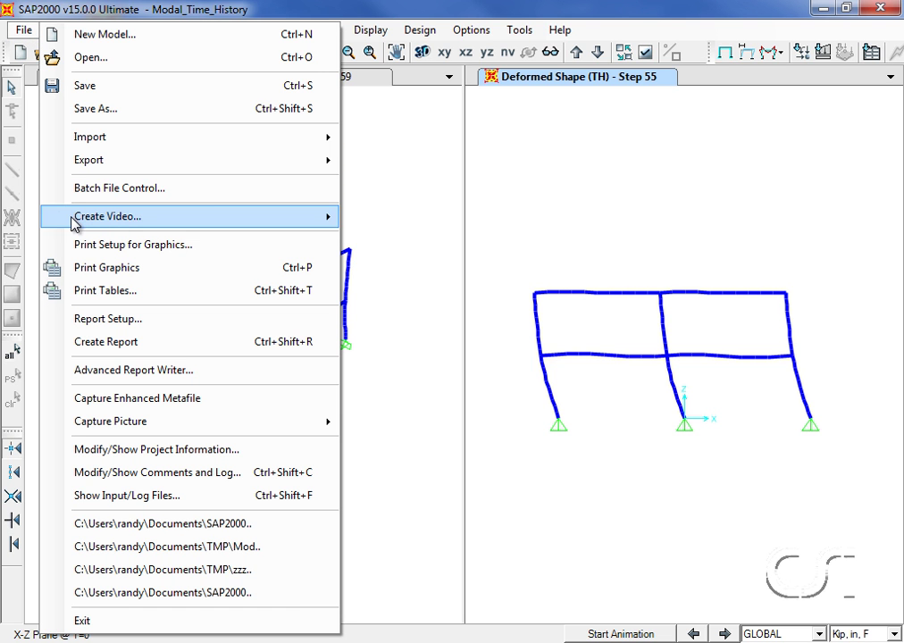
{"action": "mouse_move", "coordinate": [145, 216]}
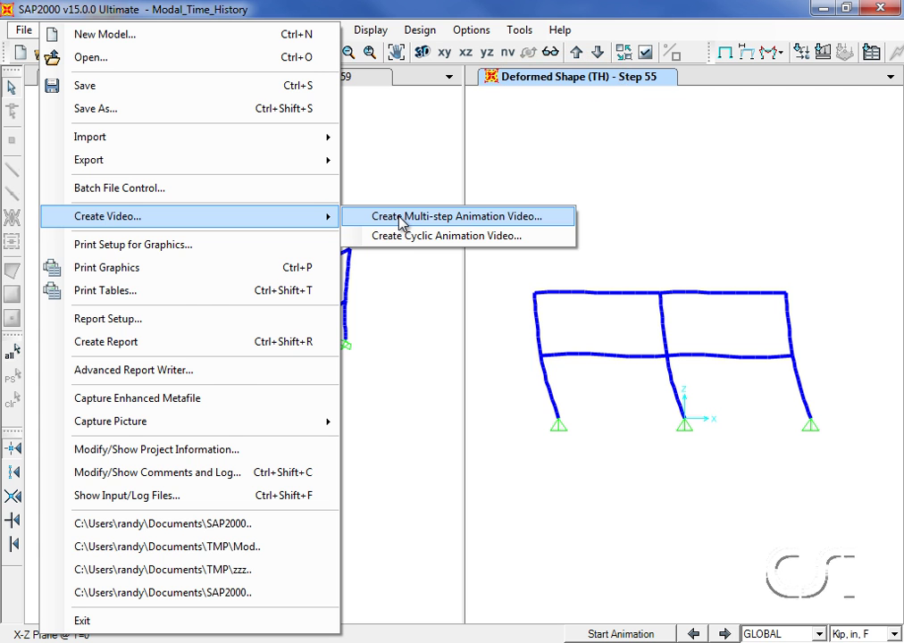
{"action": "left_click", "coordinate": [400, 218]}
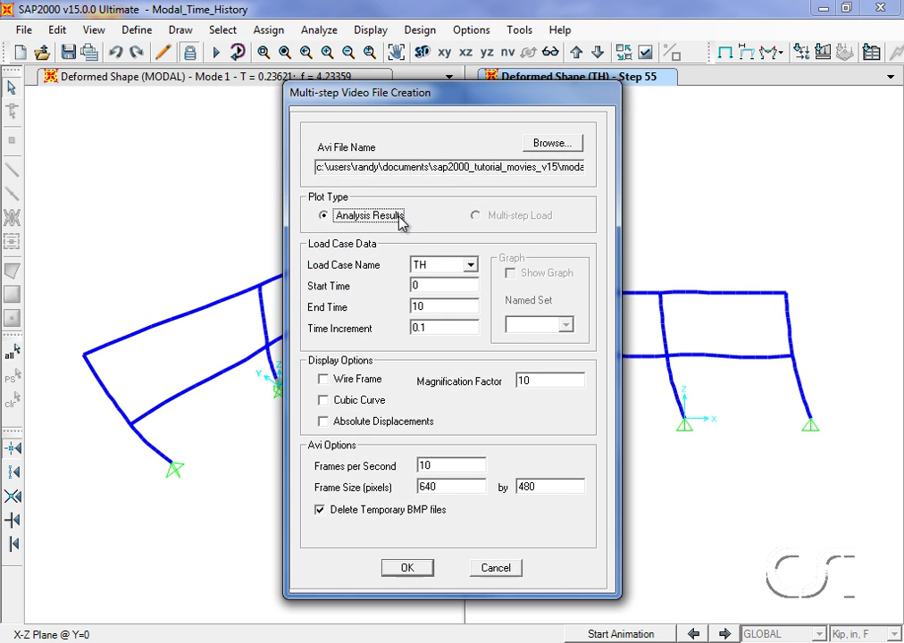
{"action": "left_click", "coordinate": [552, 143]}
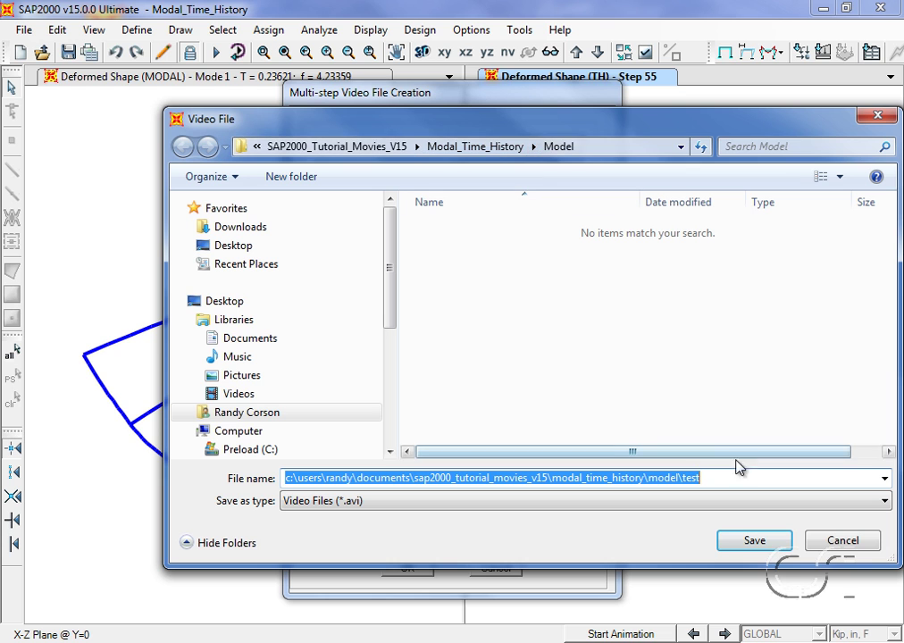
{"action": "type", "text": "Movie_1"}
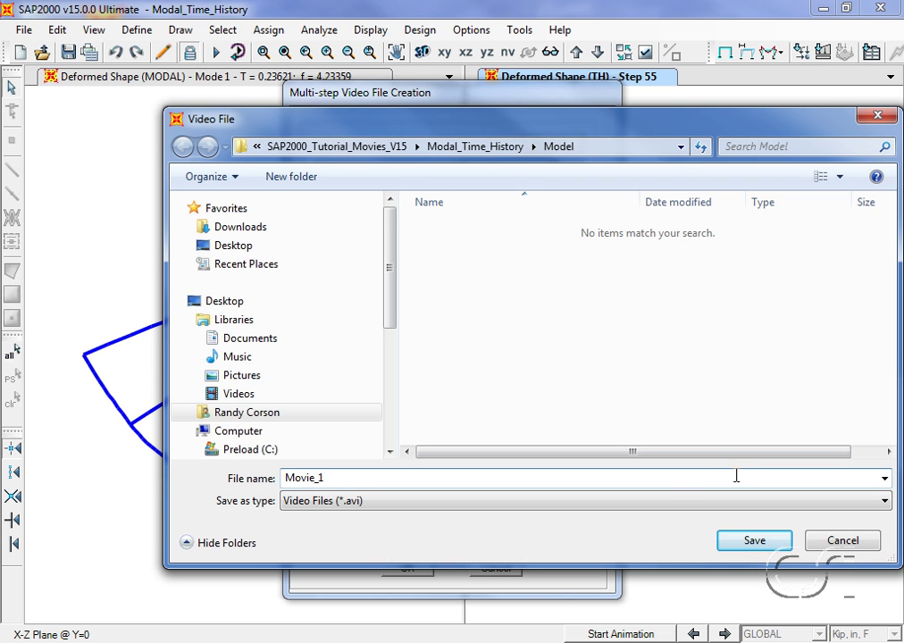
{"action": "left_click", "coordinate": [759, 545]}
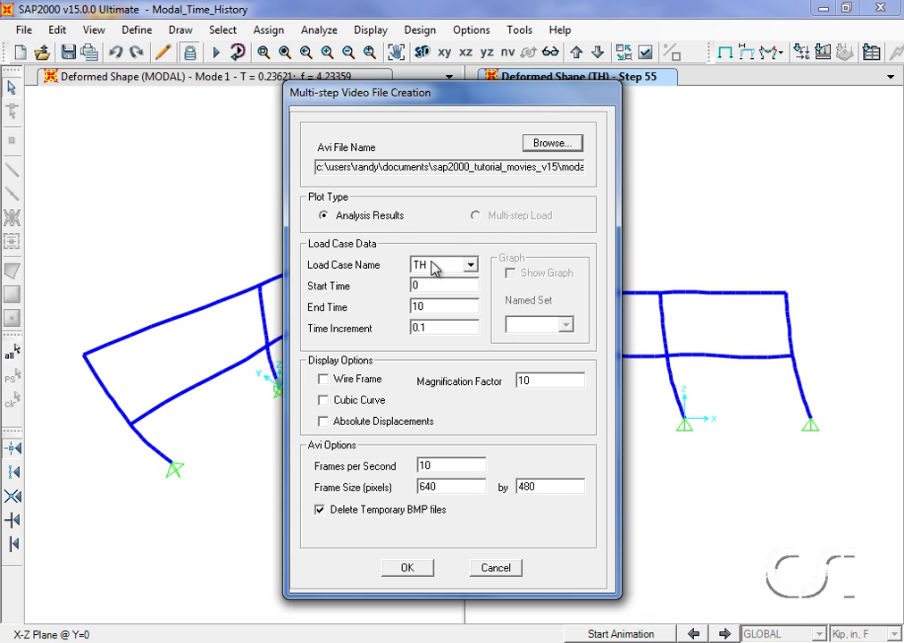
Set end time 5 and magnification factor 5, keep uncompressed full frames, and record
{"action": "double_click", "coordinate": [429, 306]}
{"action": "type", "text": "5"}
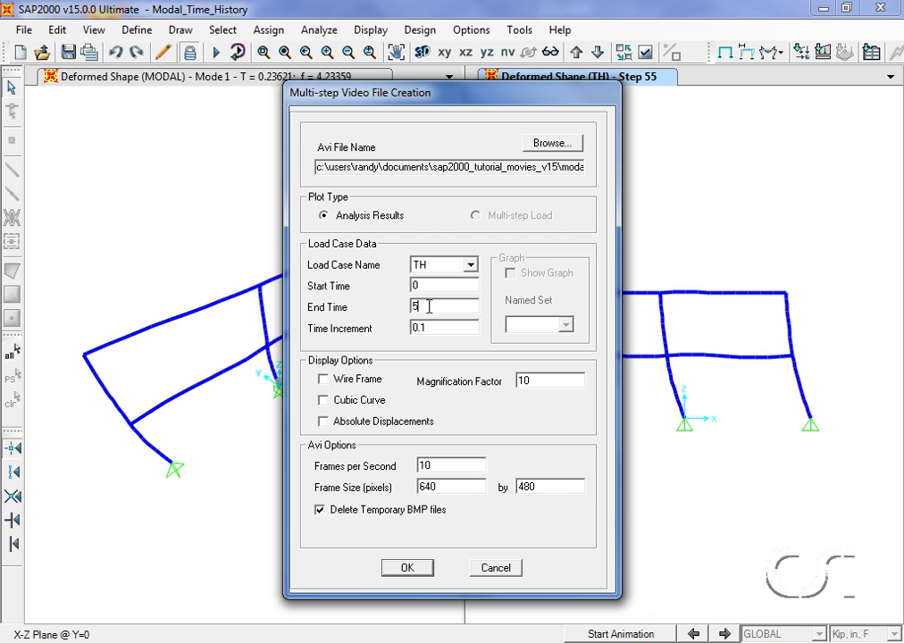
{"action": "double_click", "coordinate": [533, 380]}
{"action": "type", "text": "5"}
{"action": "left_click", "coordinate": [409, 568]}
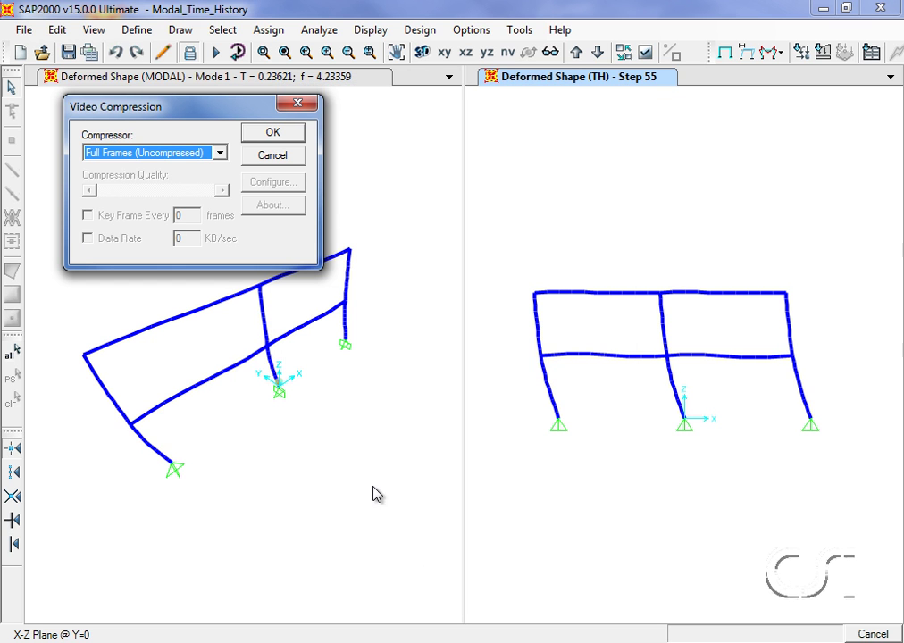
{"action": "left_click", "coordinate": [217, 154]}
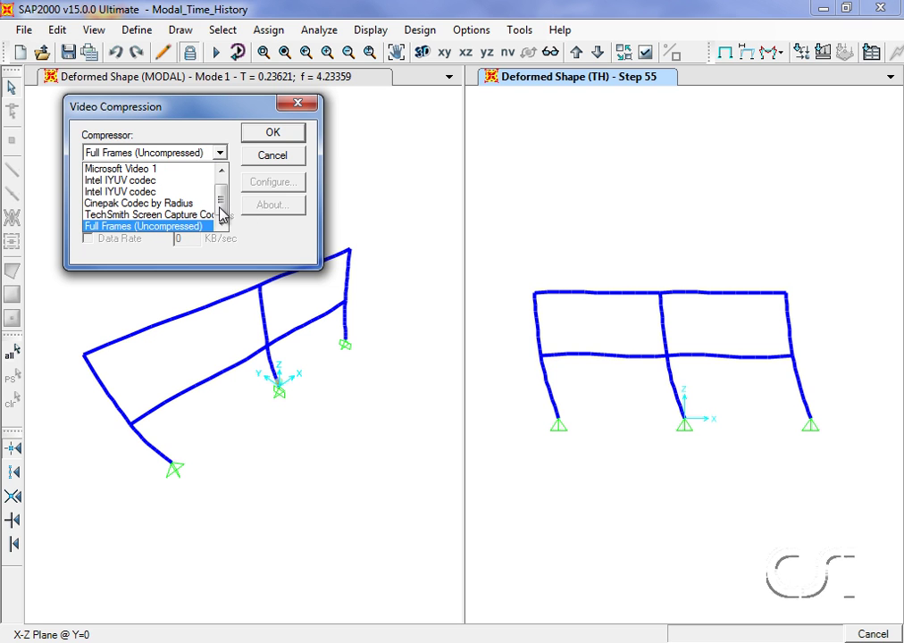
{"action": "left_click", "coordinate": [114, 227]}
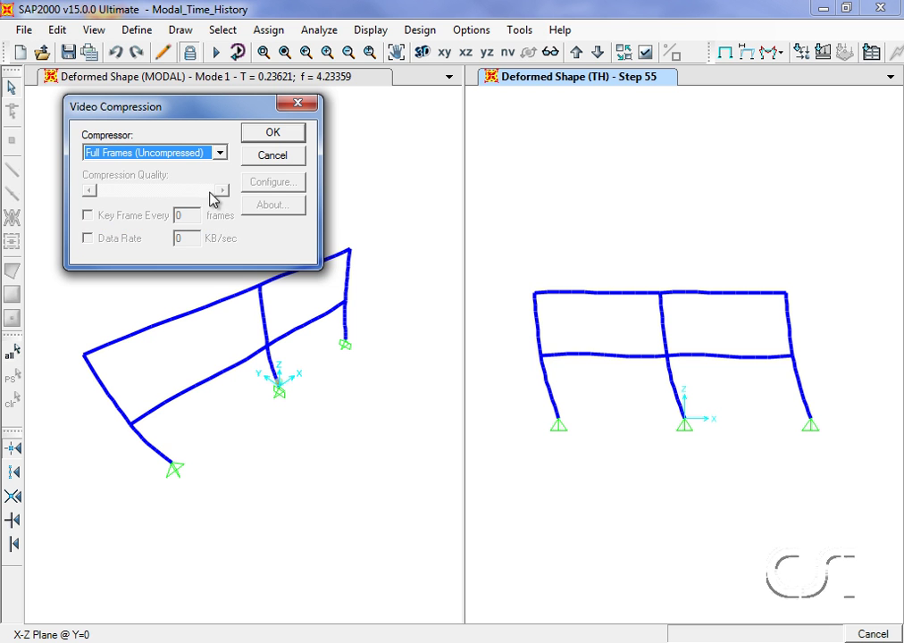
{"action": "left_click", "coordinate": [274, 134]}
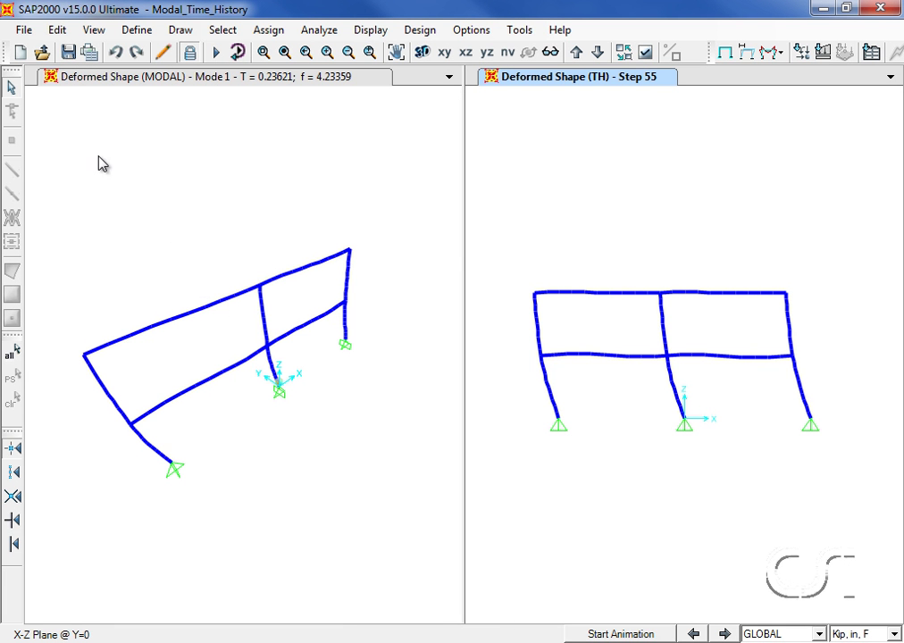
Start another multi-step animation video of the TH case saved as Movie_2
{"action": "left_click", "coordinate": [25, 32]}
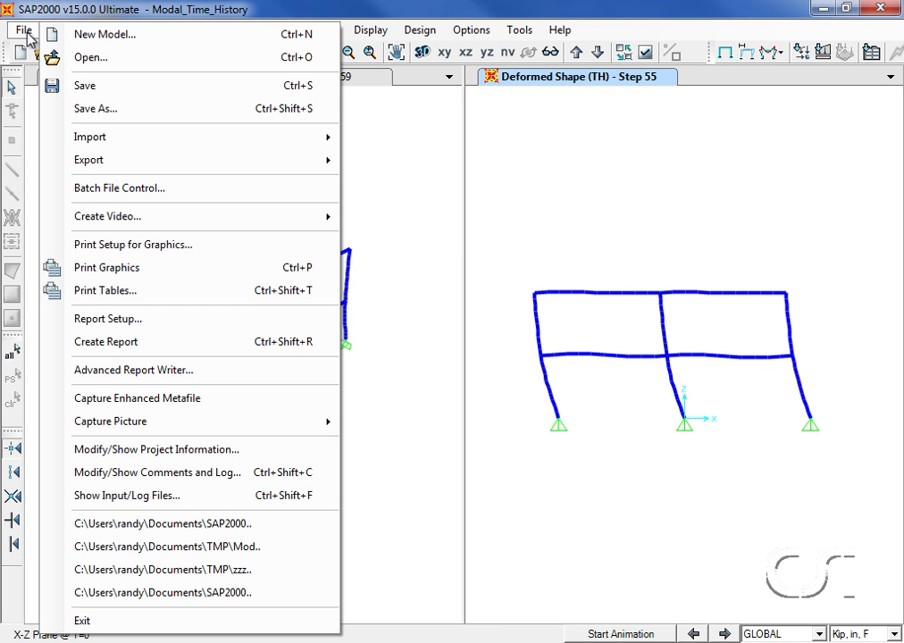
{"action": "mouse_move", "coordinate": [76, 218]}
{"action": "left_click", "coordinate": [398, 217]}
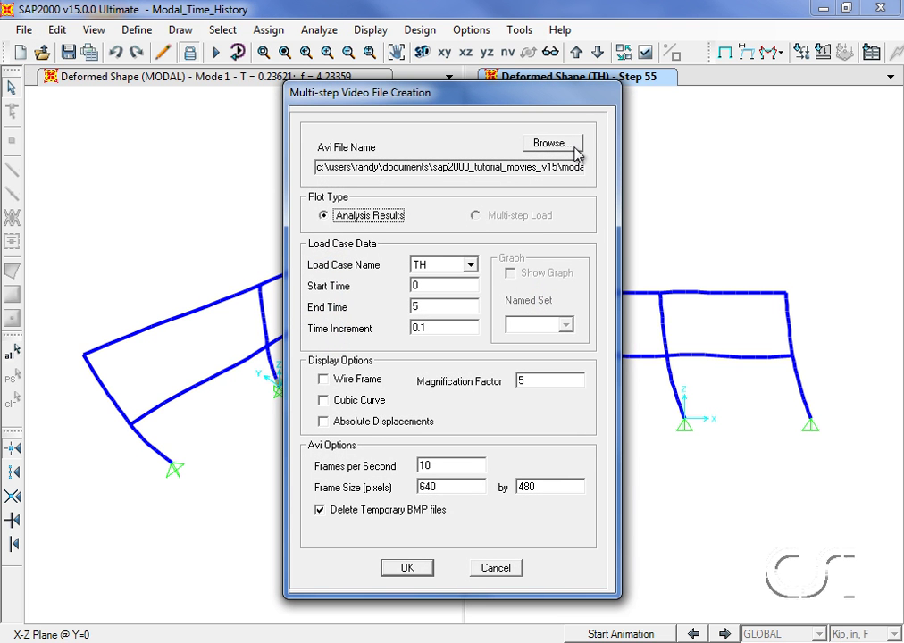
{"action": "left_click", "coordinate": [577, 152]}
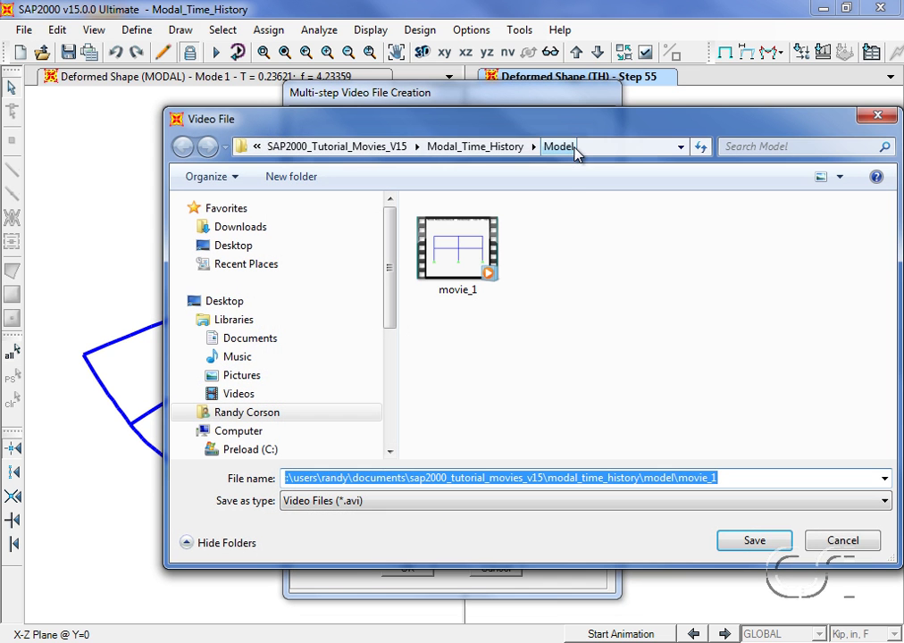
{"action": "type", "text": "Movie_2"}
{"action": "left_click", "coordinate": [755, 541]}
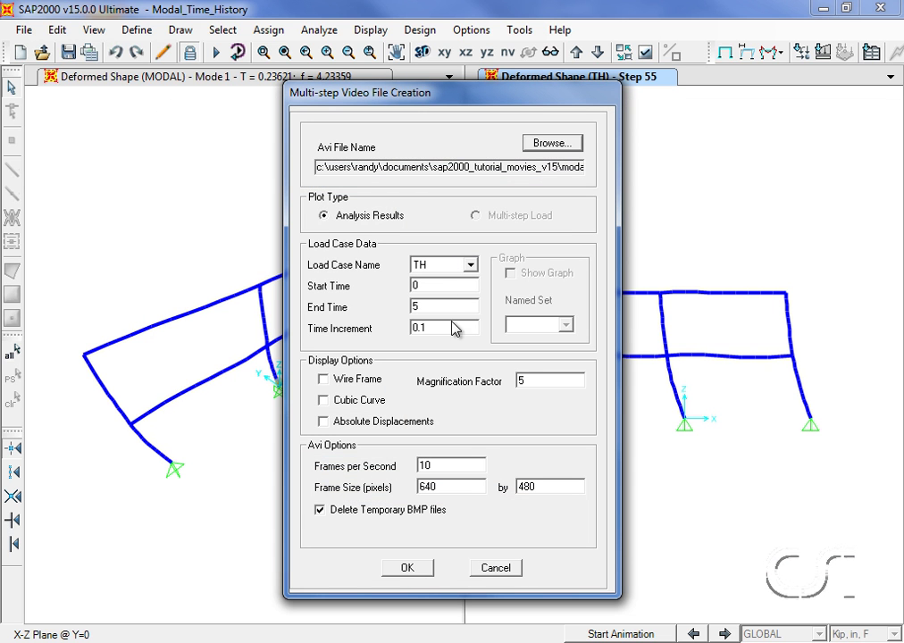
Compress the video with Microsoft Video 1 at quality 75 and record it
{"action": "left_click", "coordinate": [404, 569]}
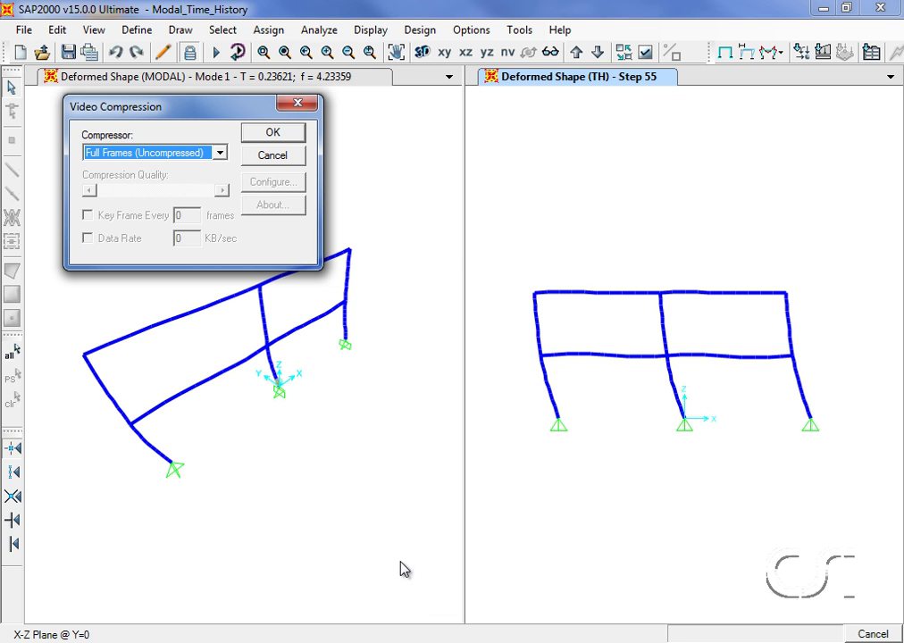
{"action": "left_click", "coordinate": [219, 159]}
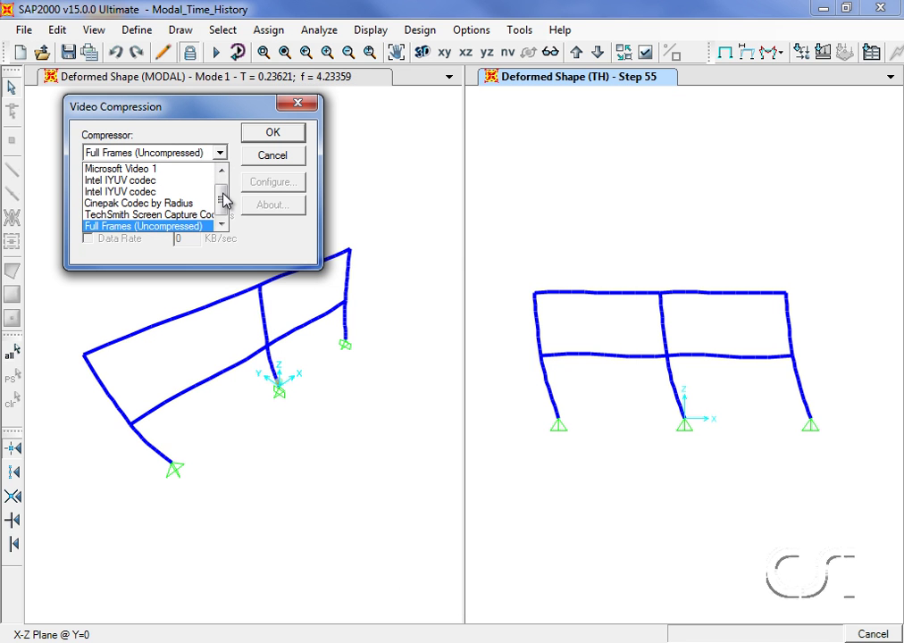
{"action": "left_click_drag", "start_coordinate": [226, 194], "coordinate": [224, 181]}
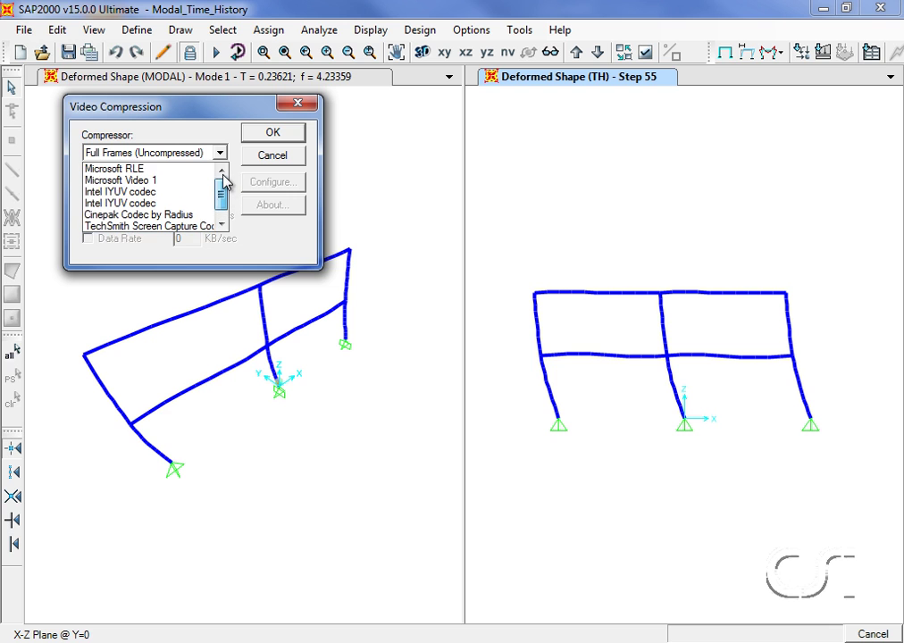
{"action": "left_click", "coordinate": [125, 180]}
{"action": "mouse_move", "coordinate": [182, 193]}
{"action": "left_mouse_down"}
{"action": "mouse_move", "coordinate": [174, 195]}
{"action": "mouse_move", "coordinate": [183, 196]}
{"action": "left_mouse_up"}
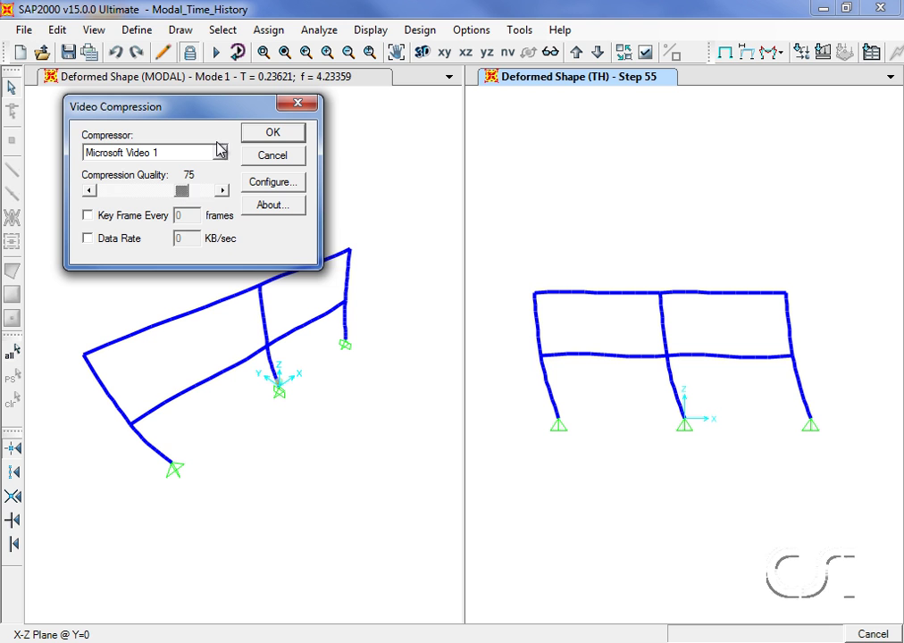
{"action": "left_click", "coordinate": [271, 138]}
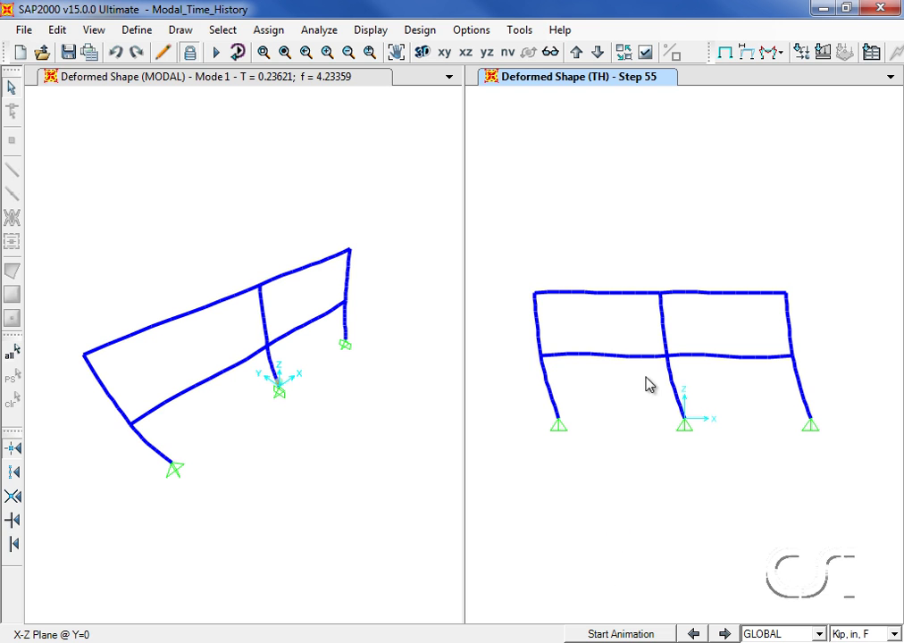
Return the right view to the undeformed X-Z frame and select top-right joint 9
{"action": "left_click", "coordinate": [724, 53]}
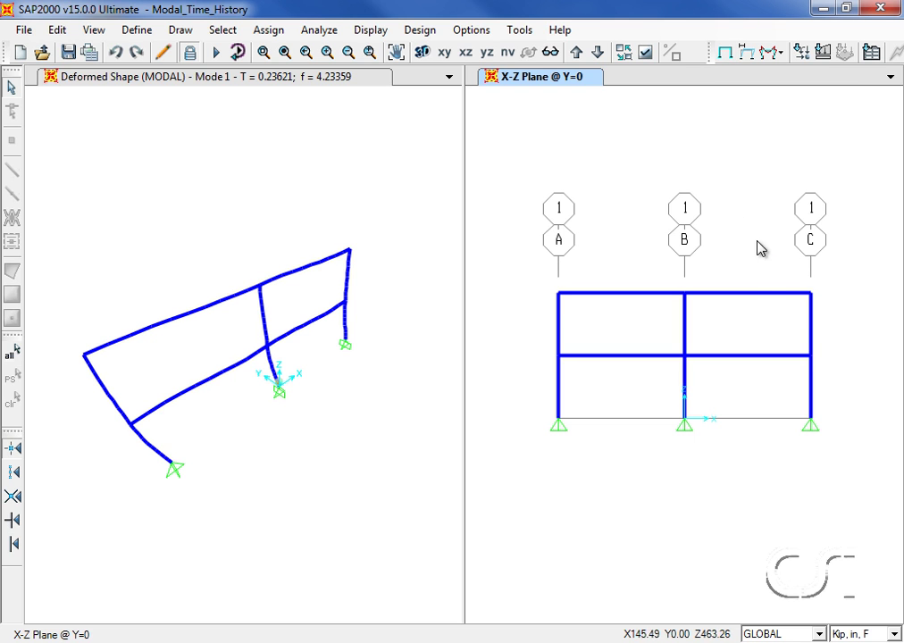
{"action": "left_click", "coordinate": [811, 295]}
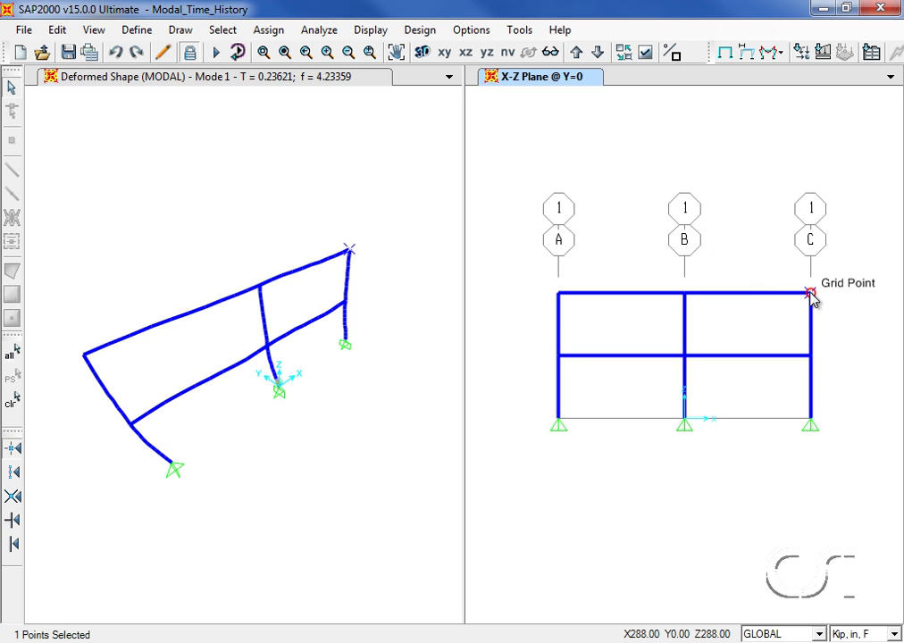
Set up joint 9's TH response spectrum curves with Period abscissa and X direction
{"action": "left_click", "coordinate": [369, 31]}
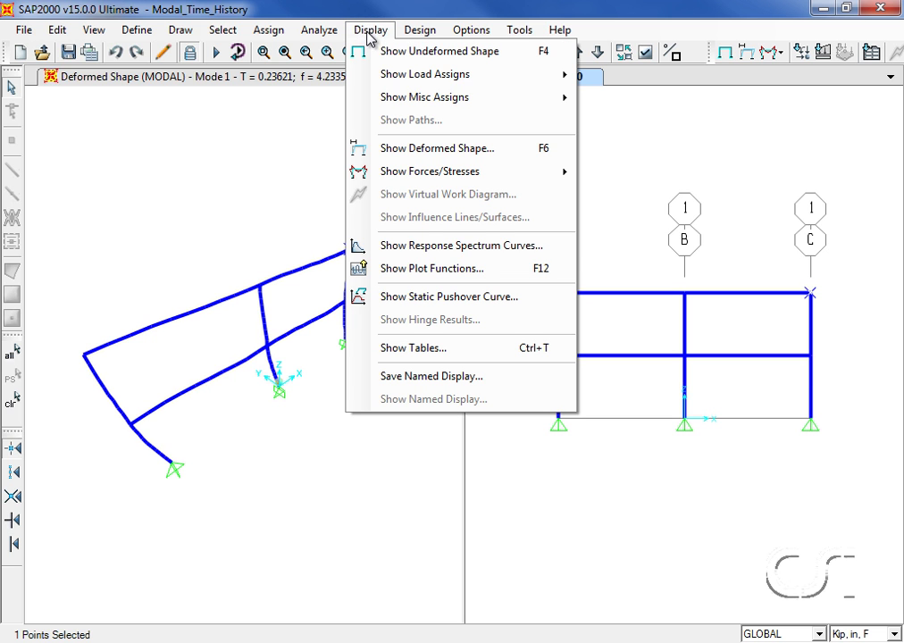
{"action": "left_click", "coordinate": [456, 246]}
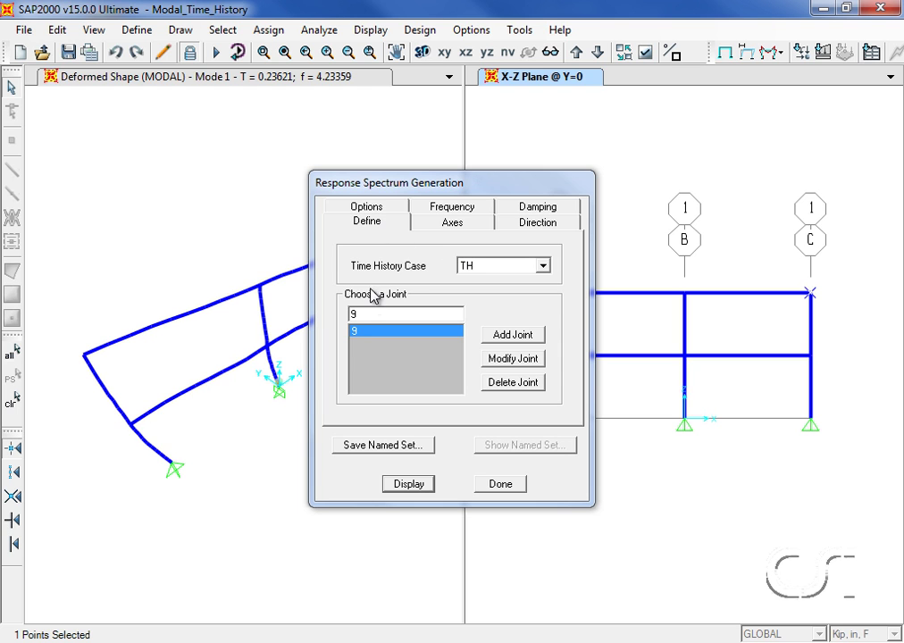
{"action": "left_click", "coordinate": [542, 266]}
{"action": "left_click", "coordinate": [542, 266]}
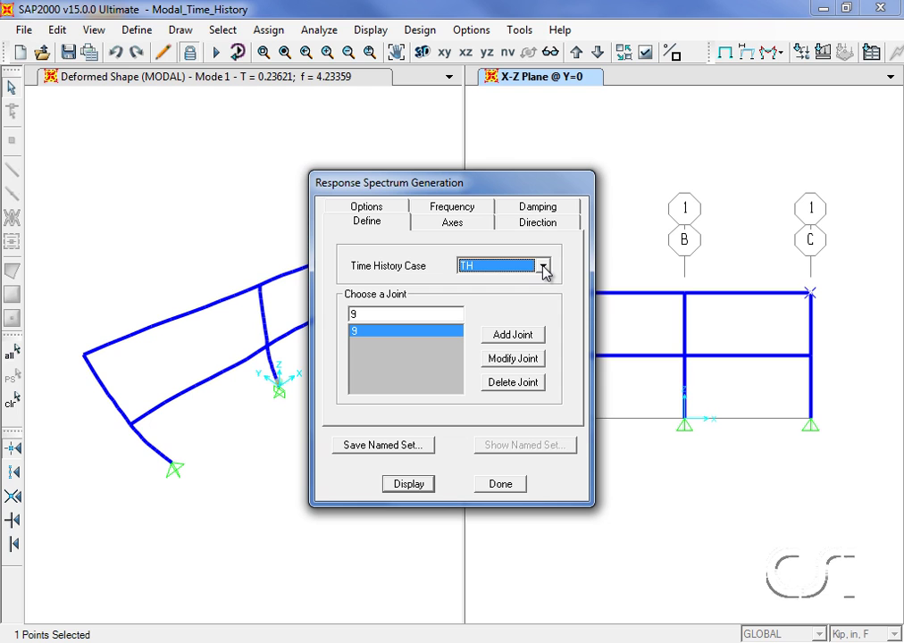
{"action": "left_click", "coordinate": [470, 227]}
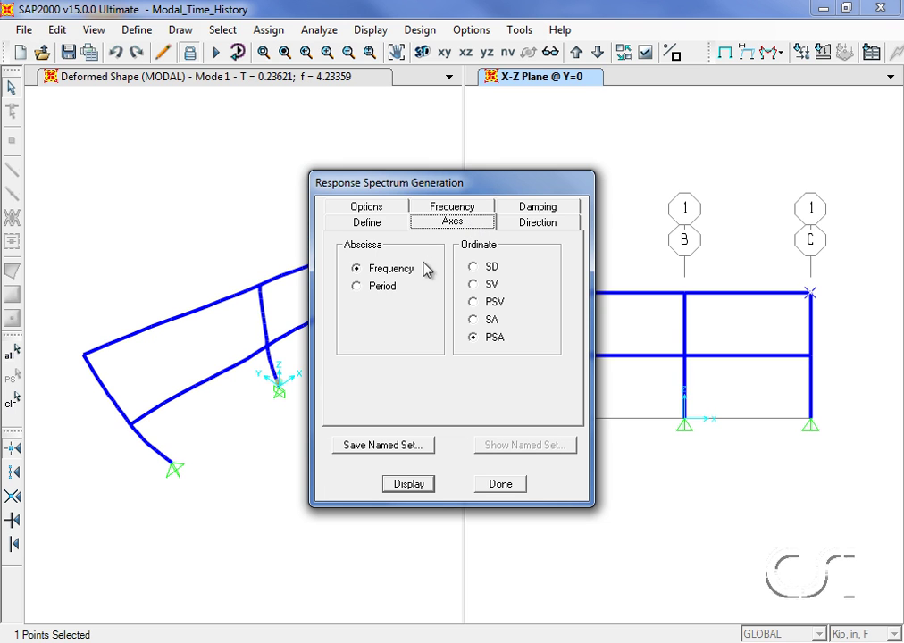
{"action": "left_click", "coordinate": [372, 288]}
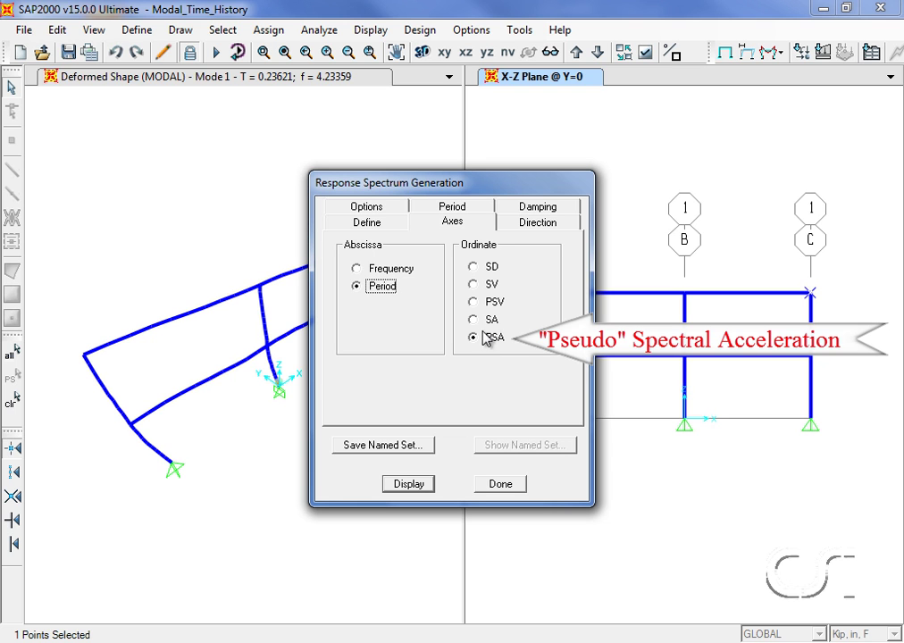
{"action": "left_click", "coordinate": [544, 224]}
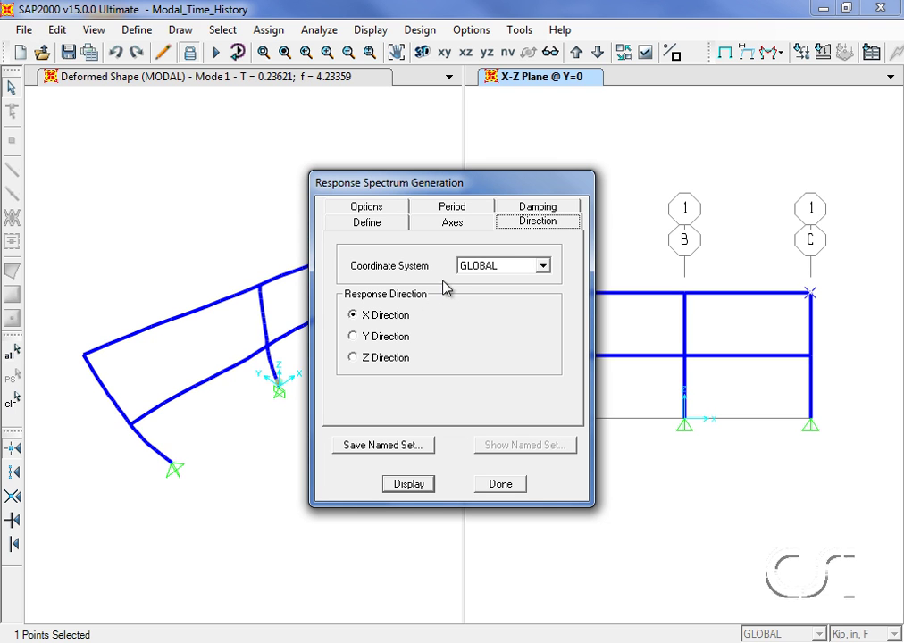
Delete damping values 0.02 and 0.07 and turn off the grid overlay
{"action": "left_click", "coordinate": [525, 210]}
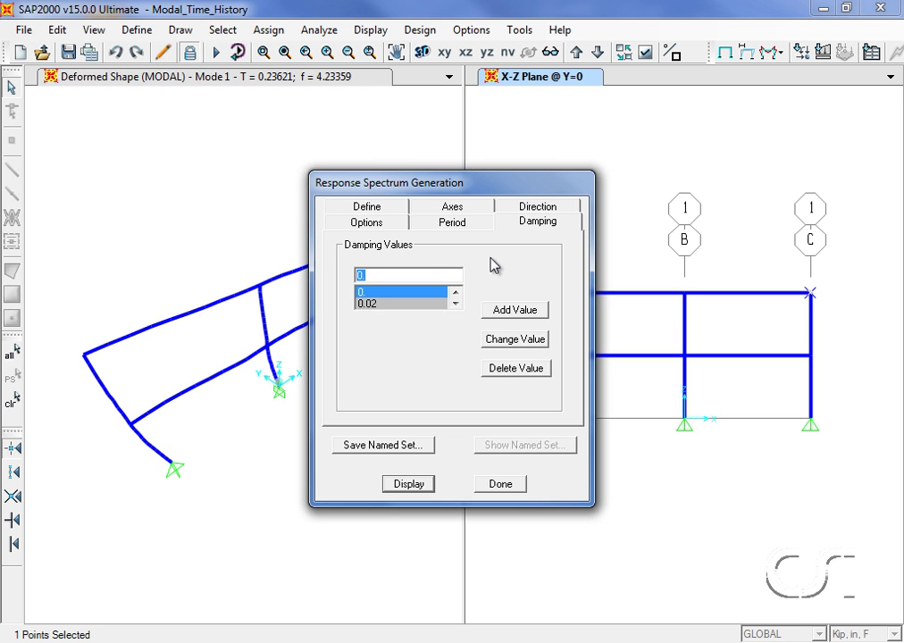
{"action": "left_click", "coordinate": [455, 303]}
{"action": "left_click", "coordinate": [456, 304]}
{"action": "left_click", "coordinate": [456, 304]}
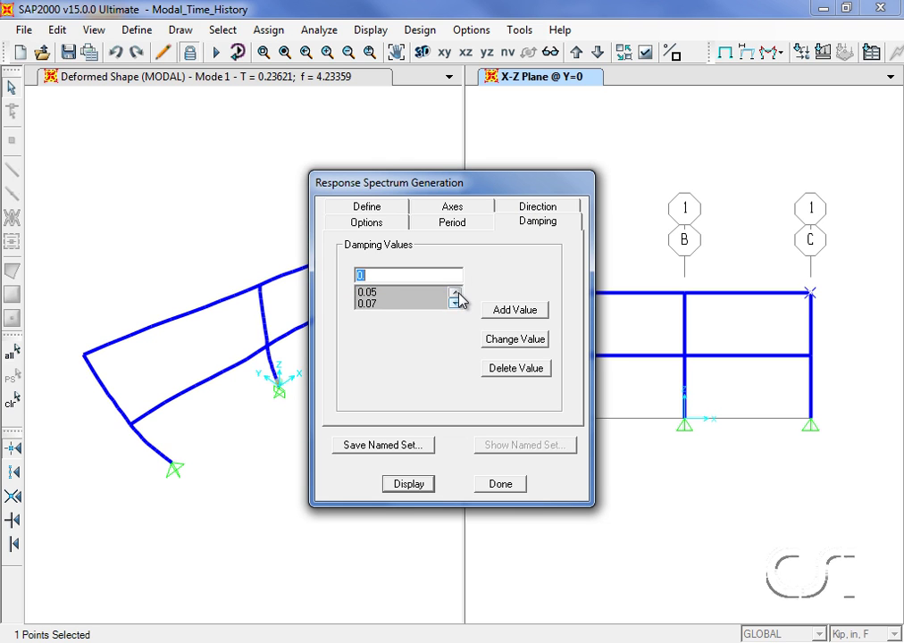
{"action": "left_click", "coordinate": [455, 292]}
{"action": "left_click", "coordinate": [456, 292]}
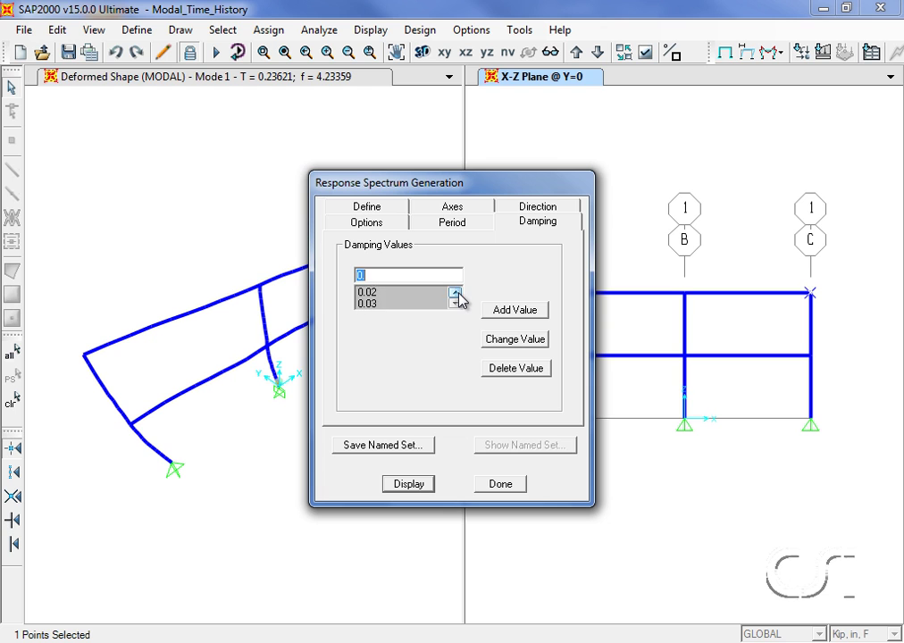
{"action": "left_click", "coordinate": [373, 293]}
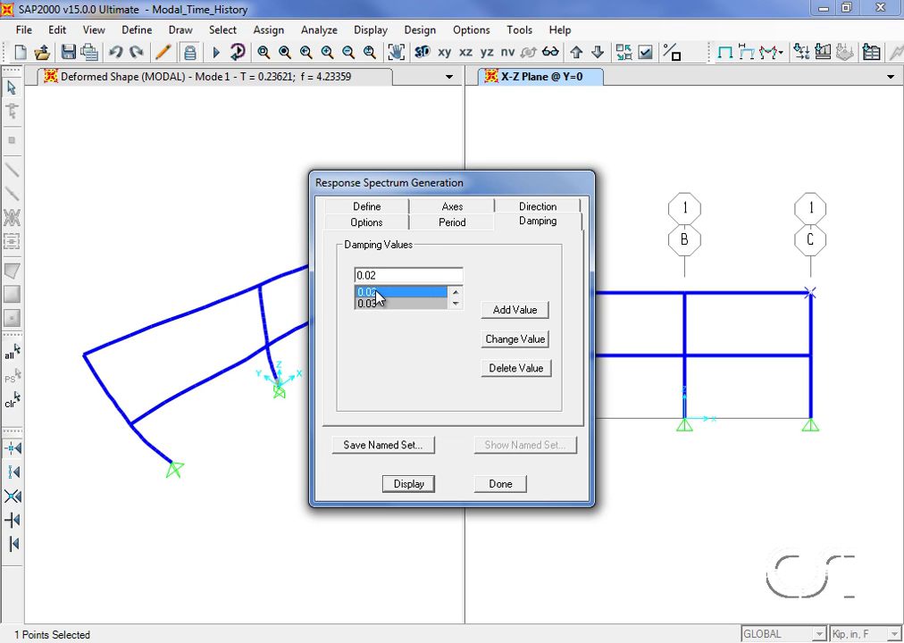
{"action": "left_click", "coordinate": [502, 369]}
{"action": "left_click", "coordinate": [456, 304]}
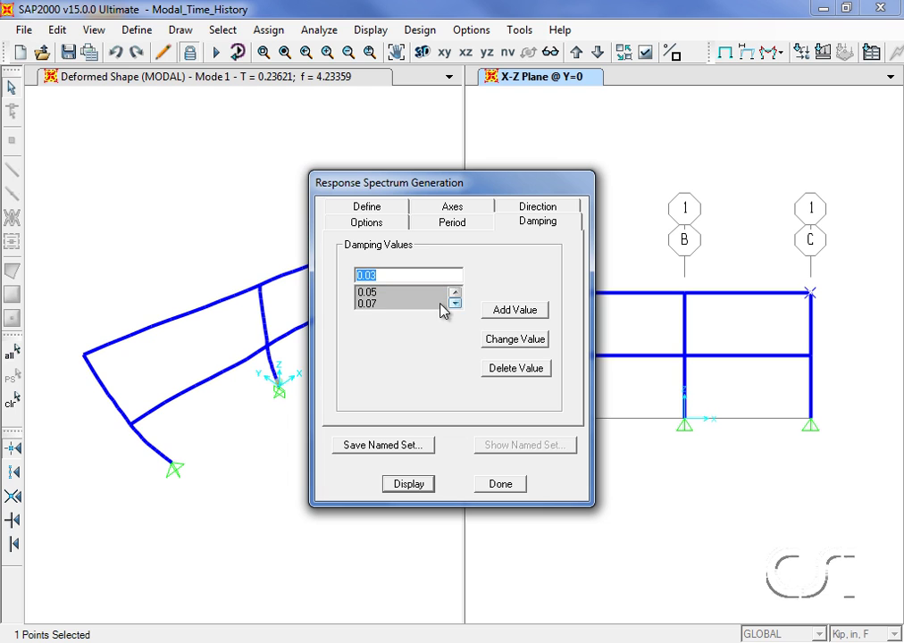
{"action": "left_click", "coordinate": [375, 304]}
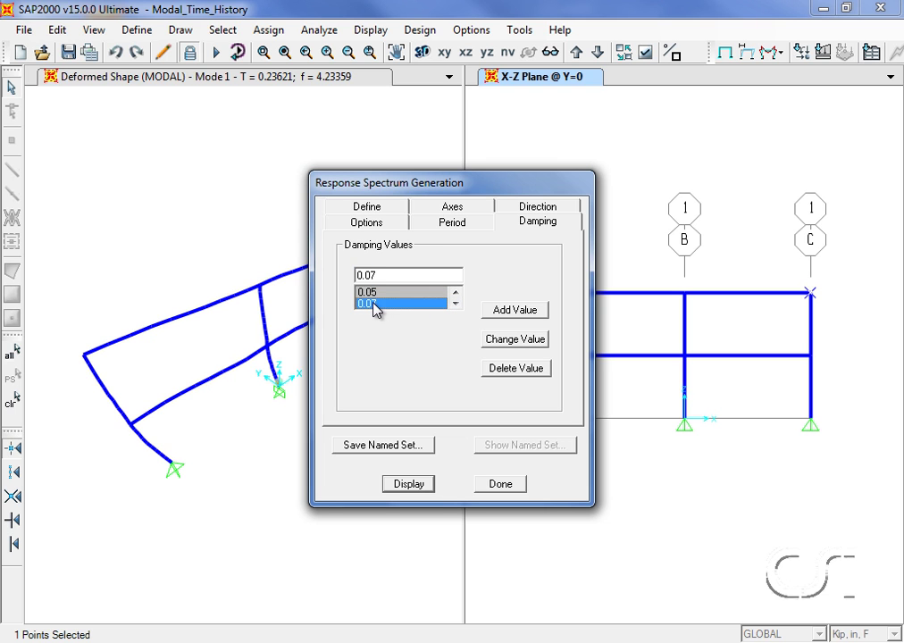
{"action": "left_click", "coordinate": [503, 369]}
{"action": "left_click", "coordinate": [380, 229]}
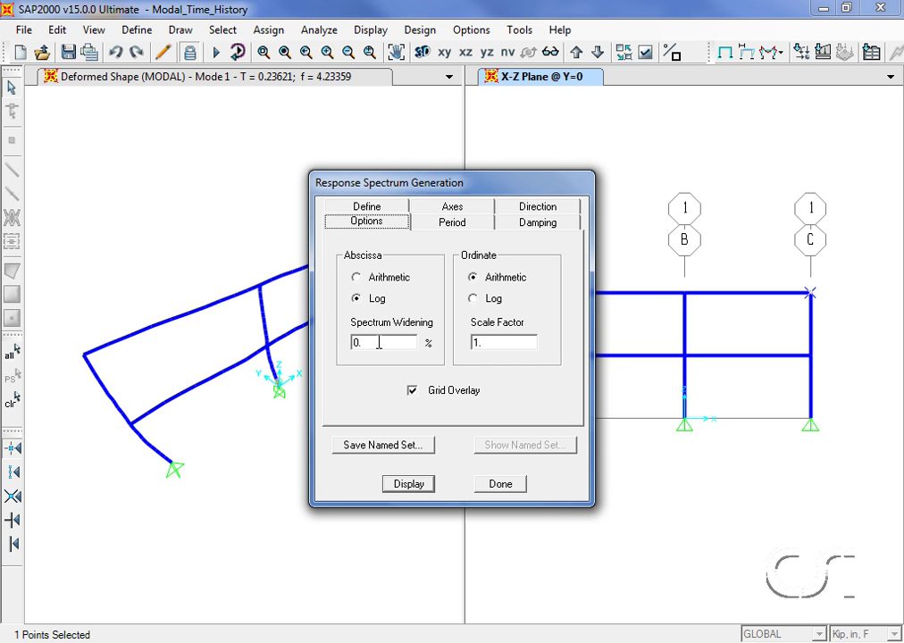
{"action": "left_click", "coordinate": [412, 391]}
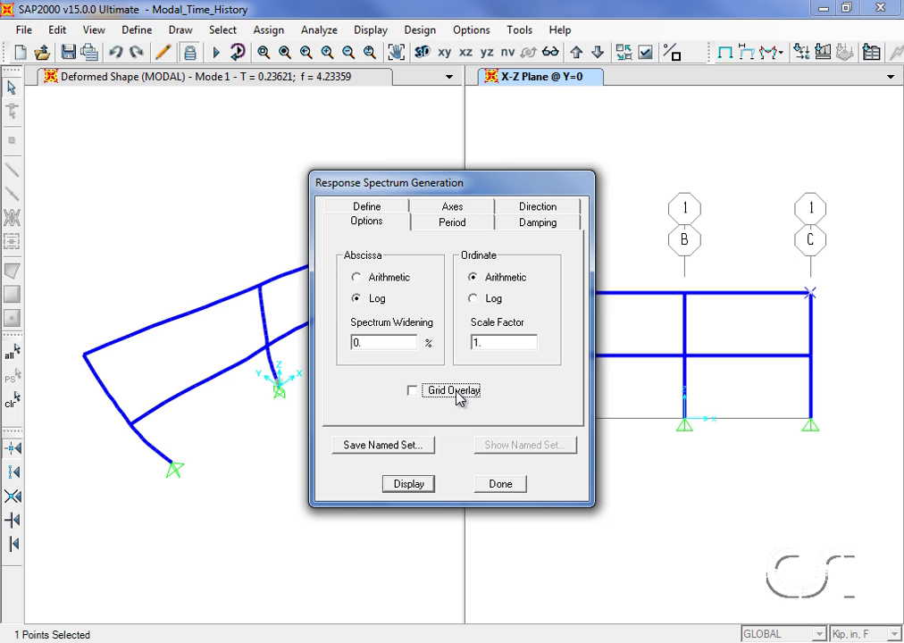
Plot joint 9's pseudo spectral acceleration curves for four damping values, then close them
{"action": "left_click", "coordinate": [432, 490]}
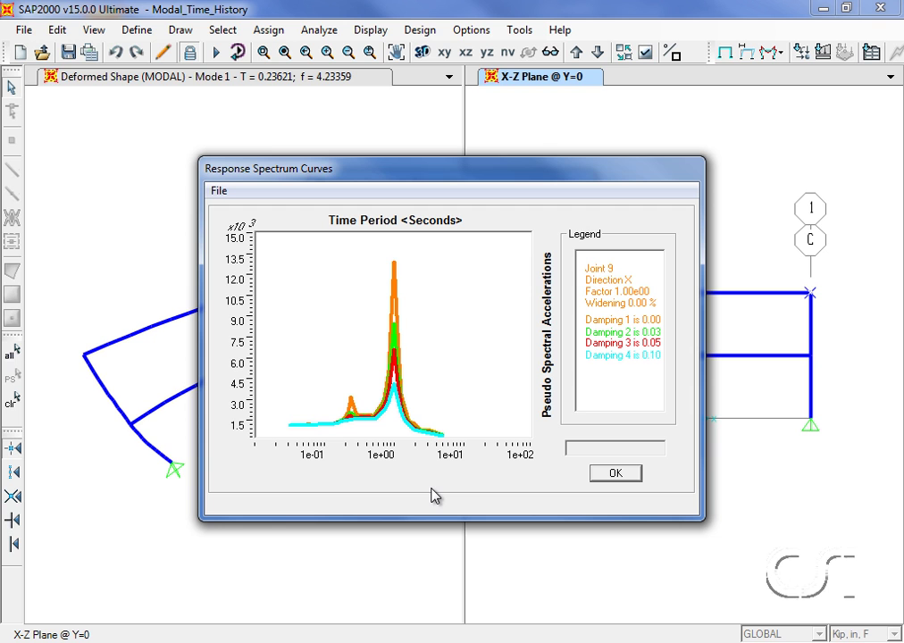
{"action": "left_click", "coordinate": [615, 476]}
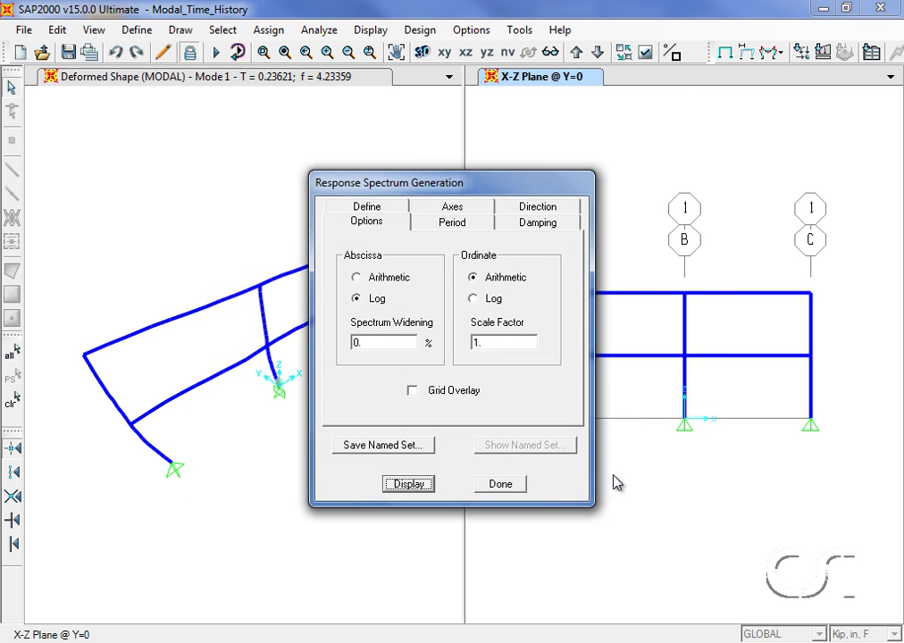
{"action": "left_click", "coordinate": [503, 488]}
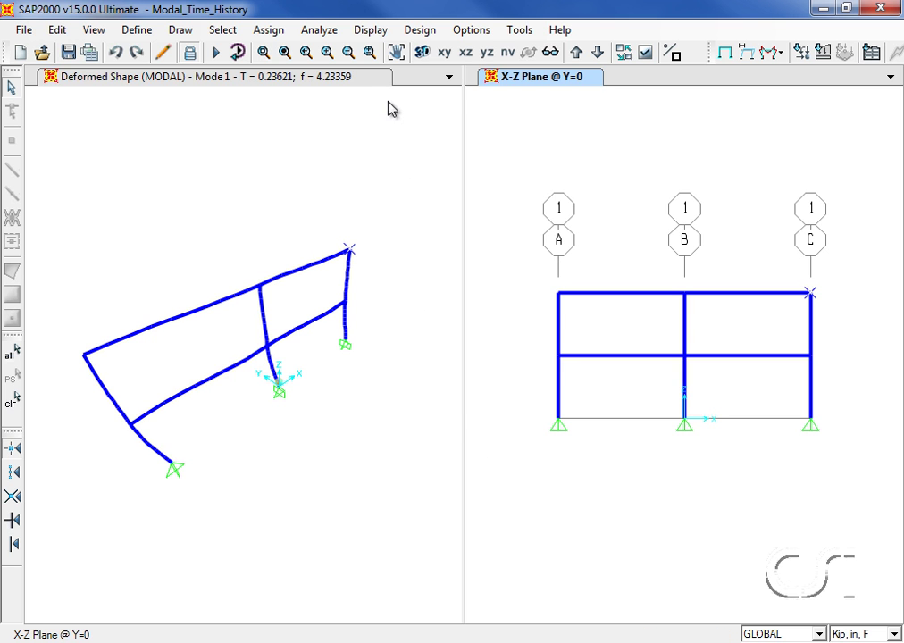
Review the Joint9 plot function definition in the Plot Function Trace settings
{"action": "left_click", "coordinate": [372, 30]}
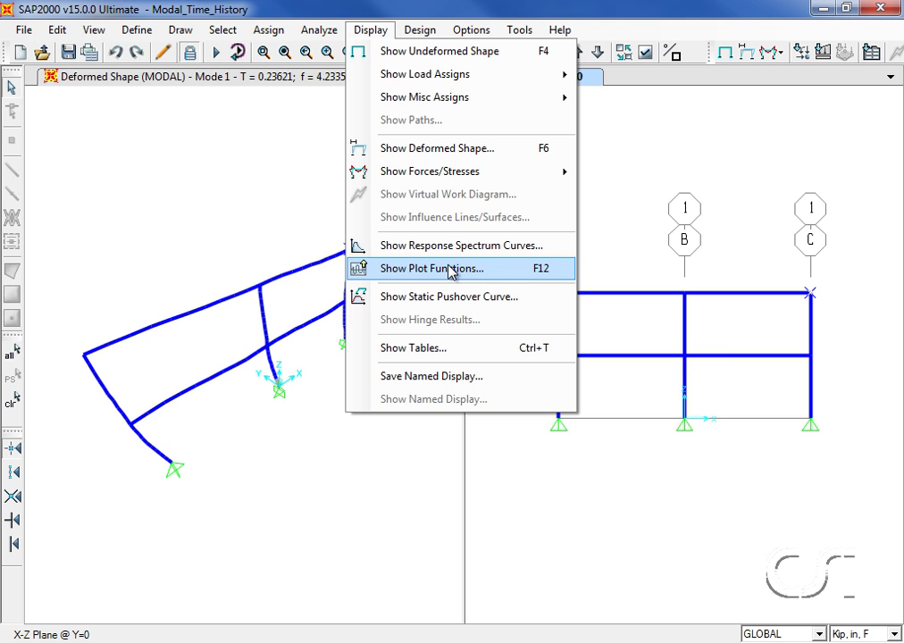
{"action": "left_click", "coordinate": [451, 269]}
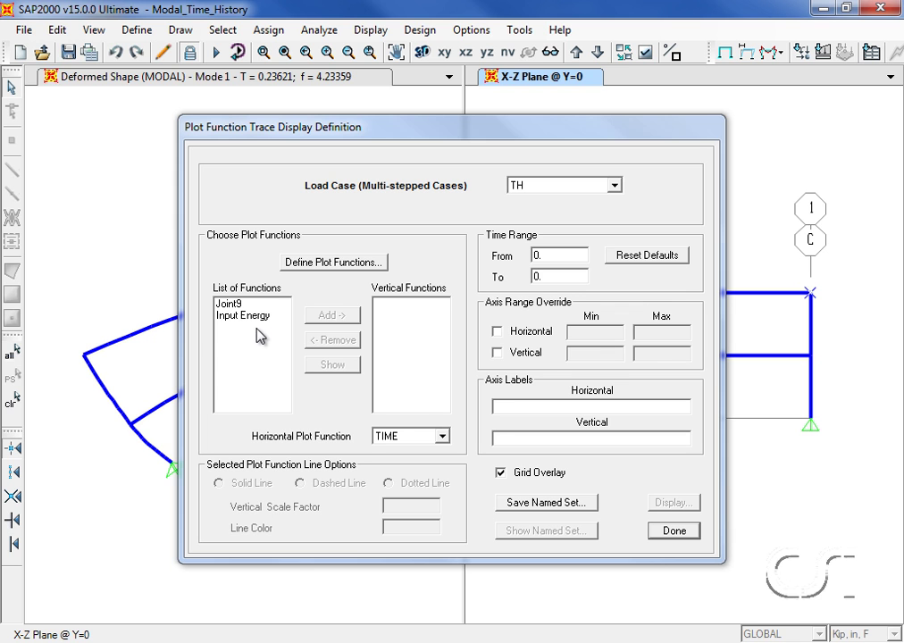
{"action": "left_click", "coordinate": [236, 305]}
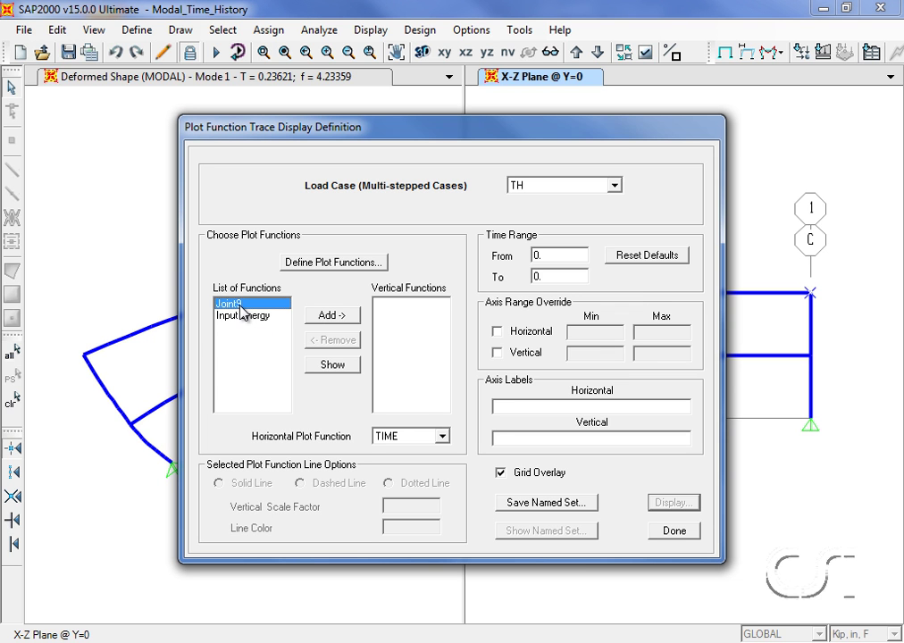
{"action": "left_click", "coordinate": [317, 263]}
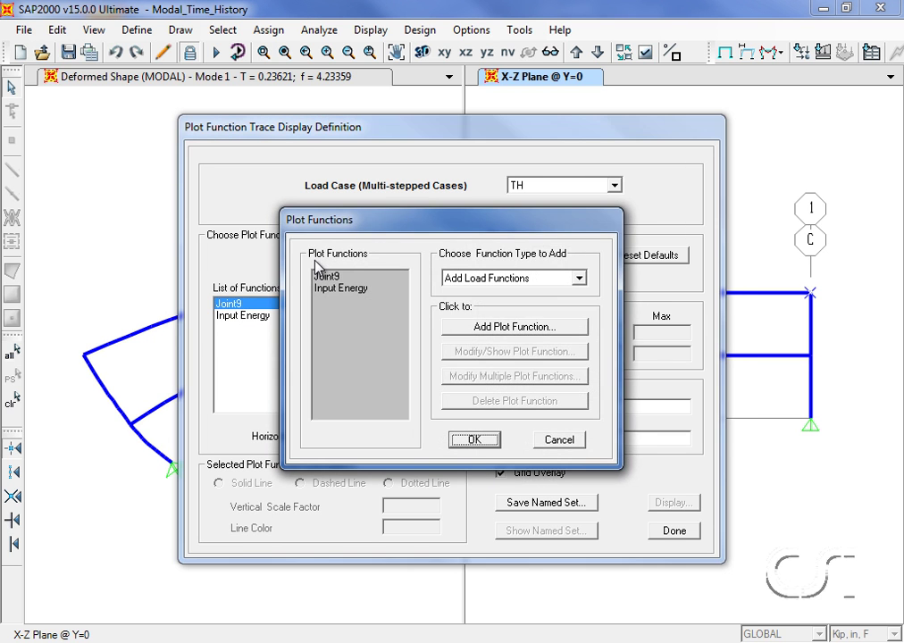
{"action": "left_click", "coordinate": [329, 277]}
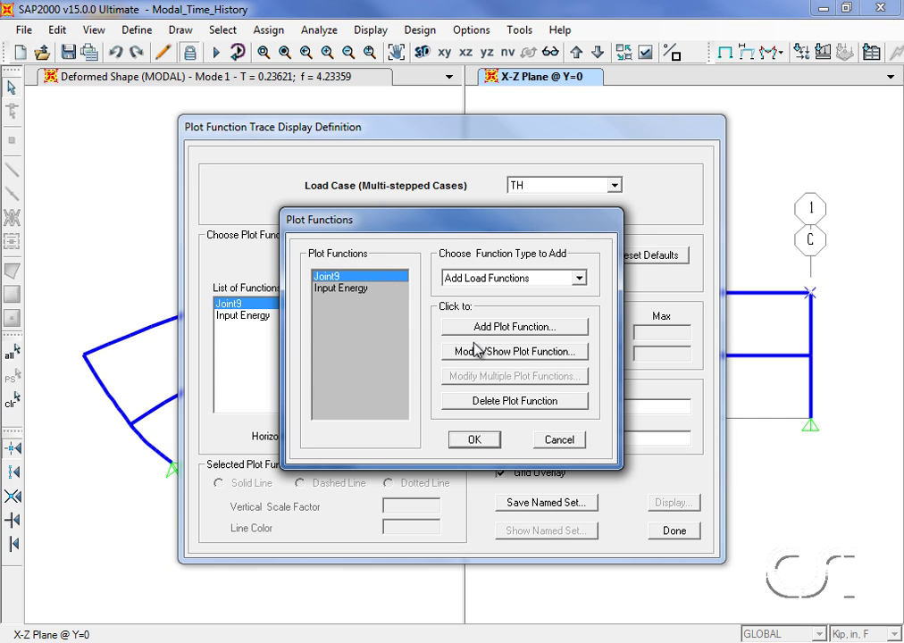
{"action": "left_click", "coordinate": [493, 352]}
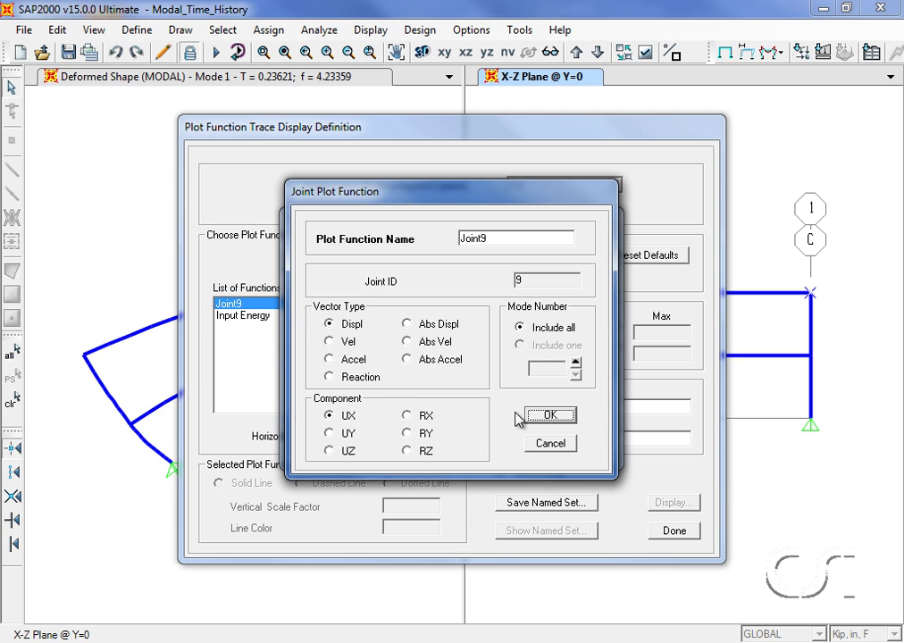
{"action": "left_click", "coordinate": [550, 417]}
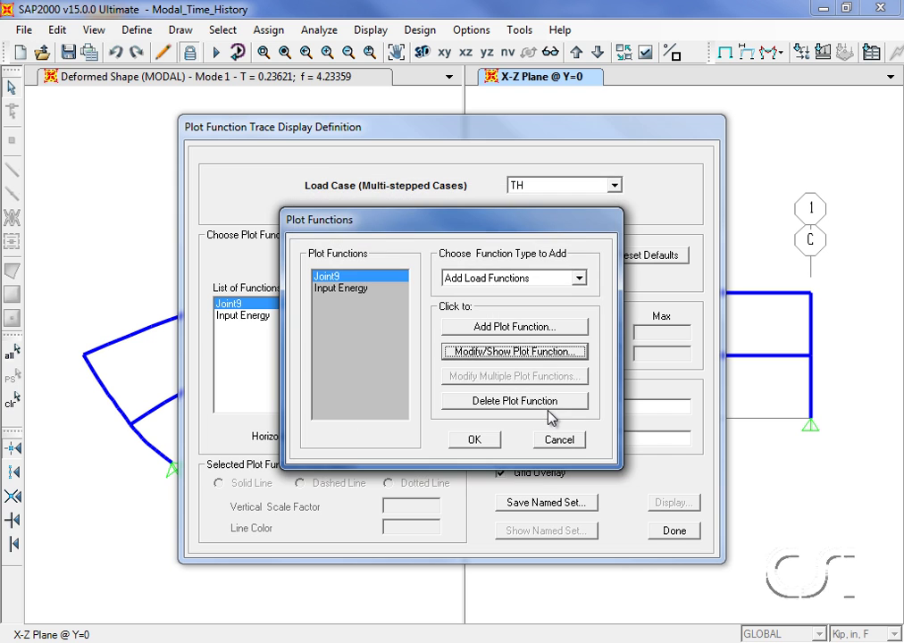
{"action": "left_click", "coordinate": [474, 439]}
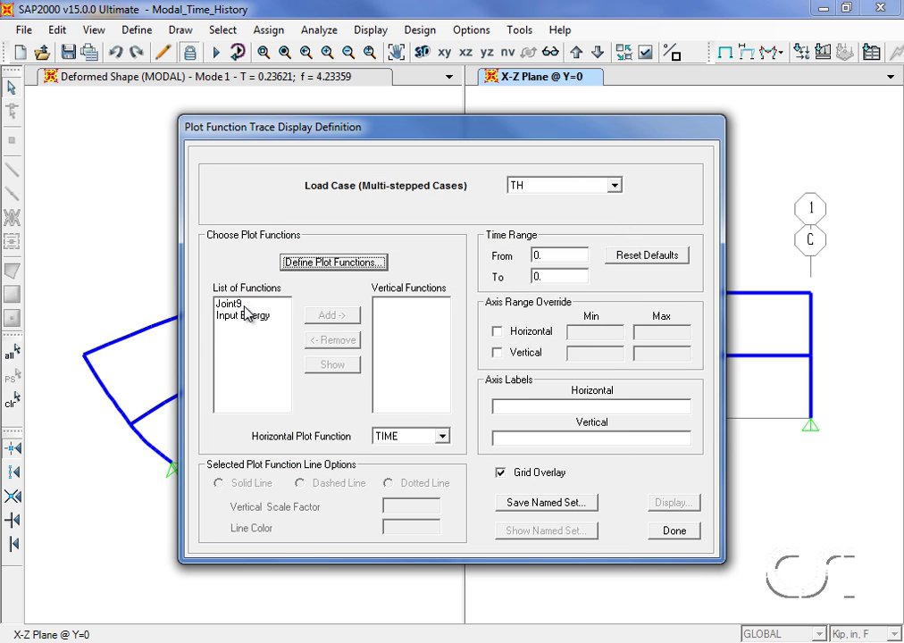
Add Joint9 as the vertical function with TIME on the horizontal axis
{"action": "left_click", "coordinate": [236, 304]}
{"action": "left_click", "coordinate": [332, 319]}
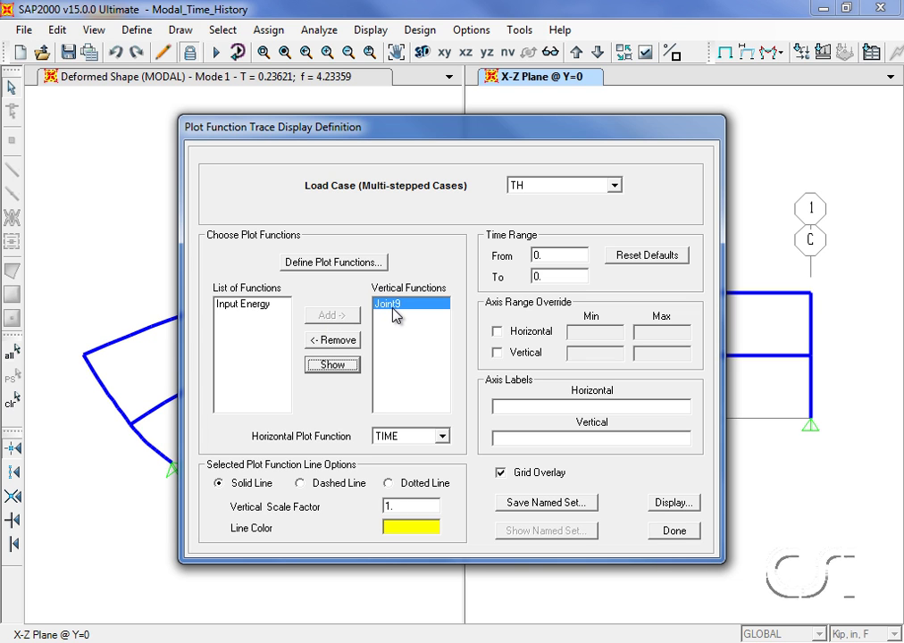
{"action": "left_click", "coordinate": [413, 439]}
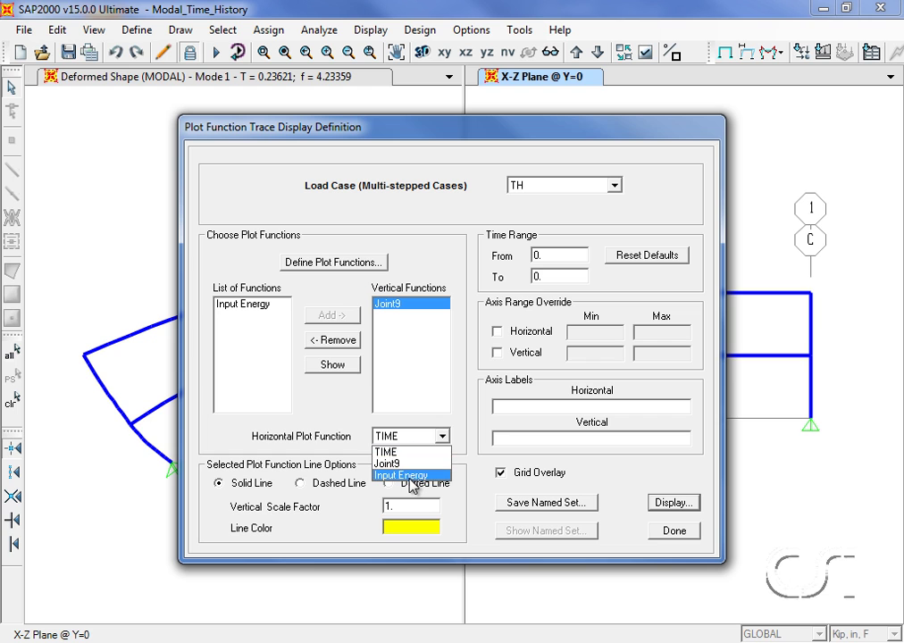
{"action": "left_click", "coordinate": [406, 452]}
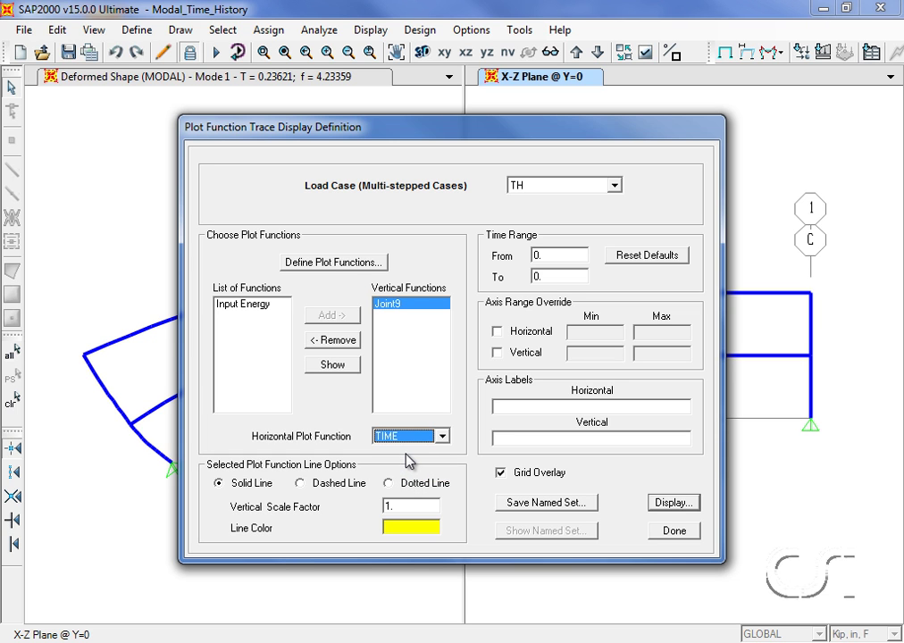
Save the plot function setup as the named set TIMEHISTORY
{"action": "left_click", "coordinate": [525, 503]}
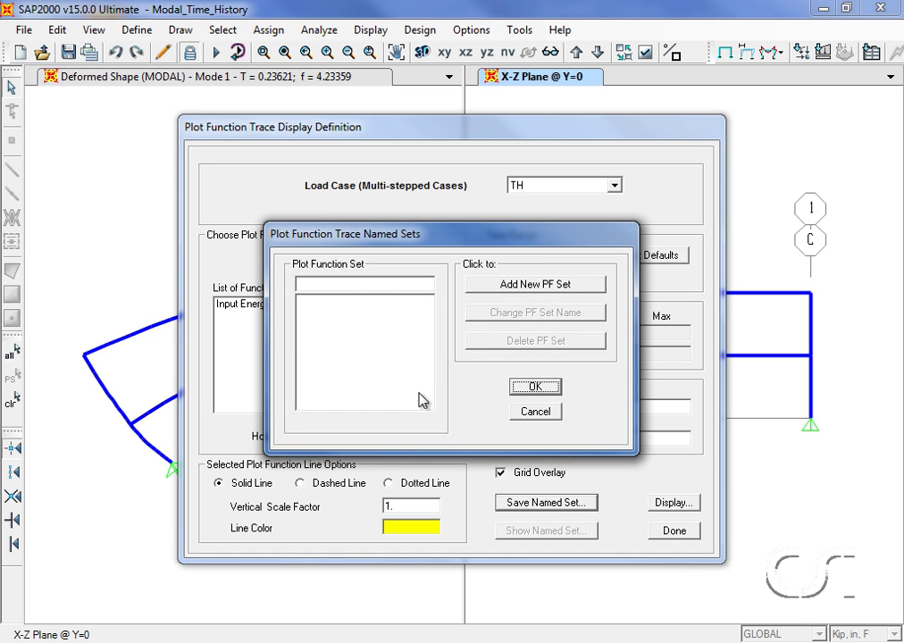
{"action": "left_click", "coordinate": [361, 280]}
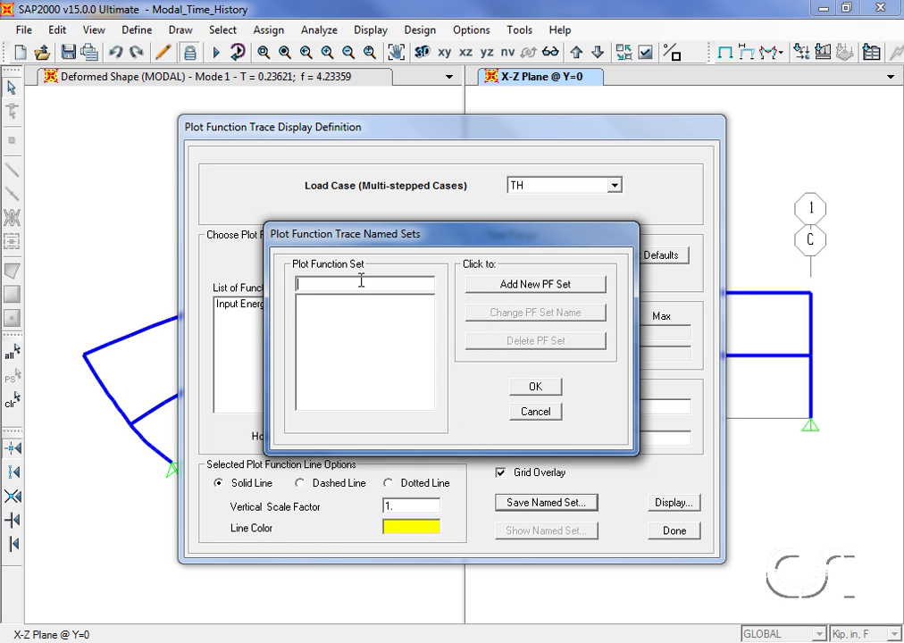
{"action": "type", "text": "TIMEHISTORY"}
{"action": "left_click", "coordinate": [505, 285]}
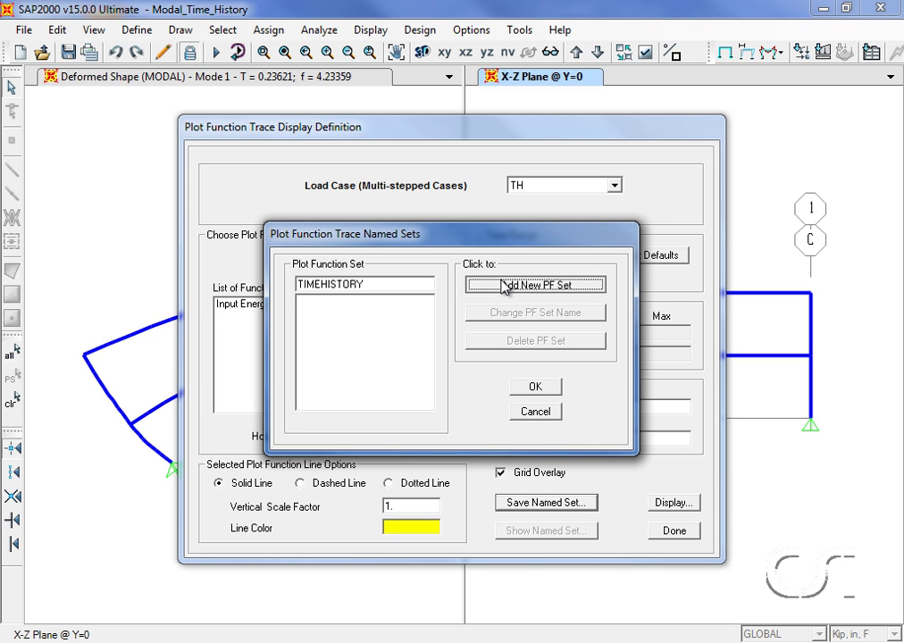
{"action": "left_click", "coordinate": [532, 388]}
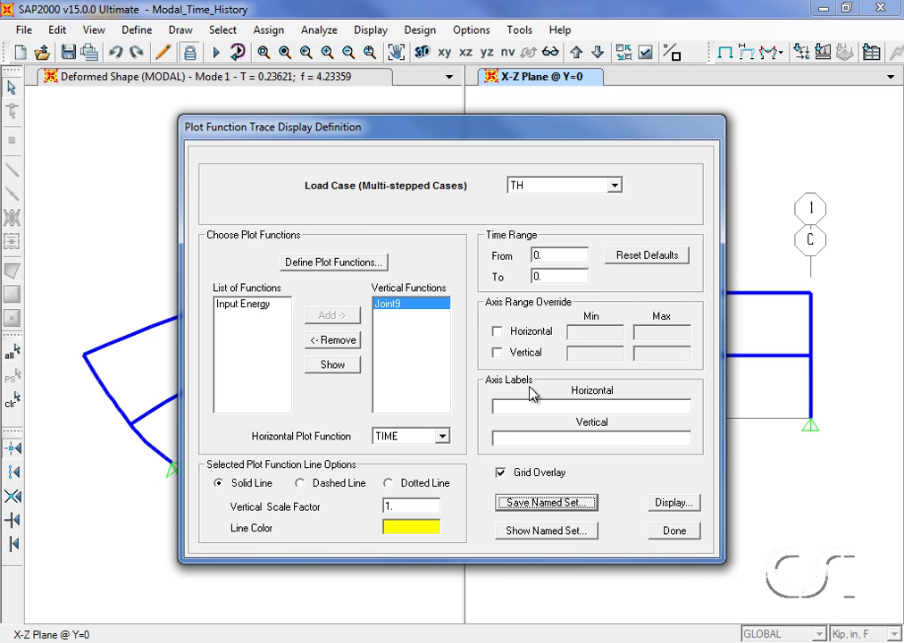
Display Joint 9's UX displacement history (max 1.426, min -1.455) and close the graph
{"action": "left_click", "coordinate": [676, 503]}
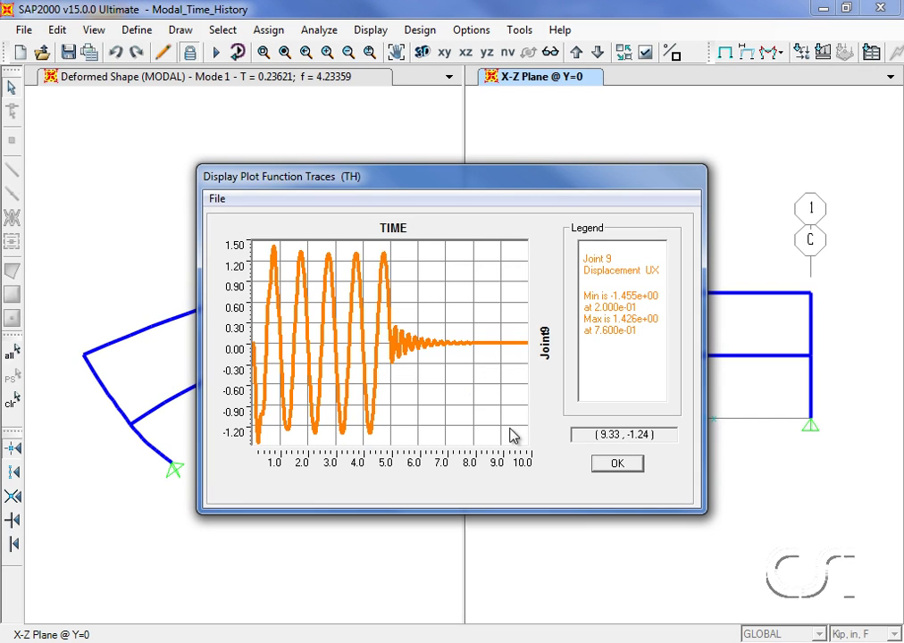
{"action": "left_click", "coordinate": [618, 464]}
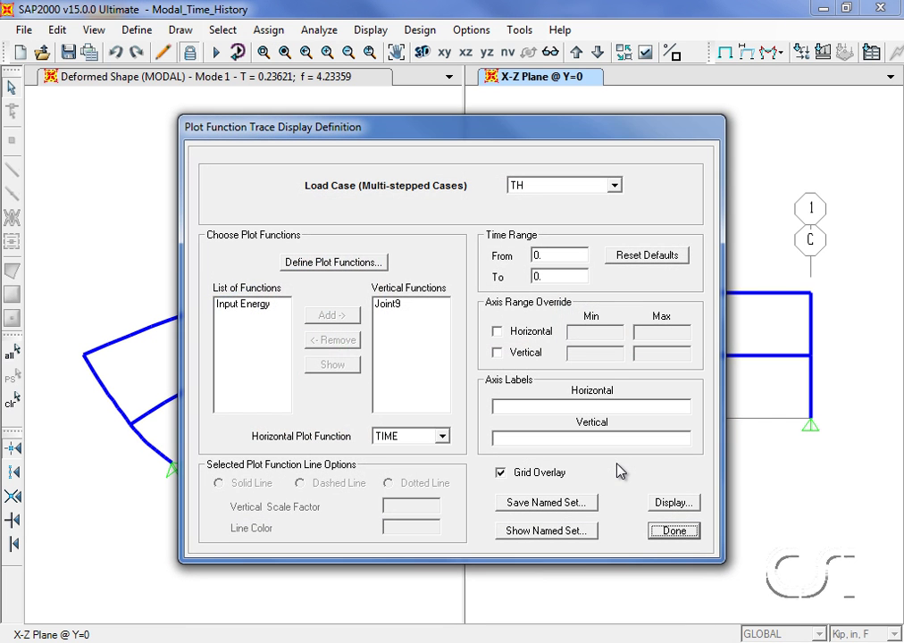
Close the trace definition and show the TH deformed shape at time 1.1 (step 55)
{"action": "left_click", "coordinate": [672, 532]}
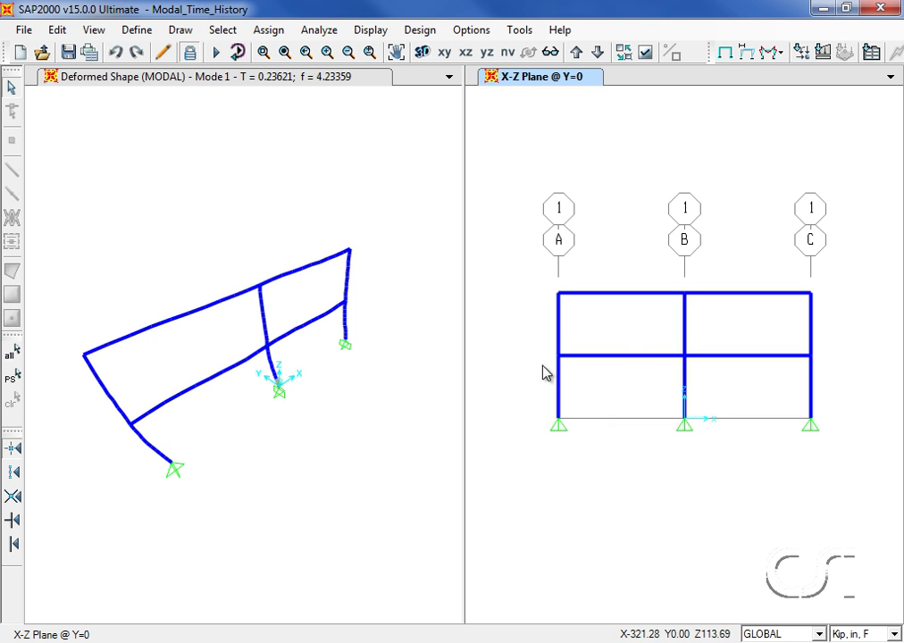
{"action": "left_click", "coordinate": [371, 30]}
{"action": "left_click", "coordinate": [401, 150]}
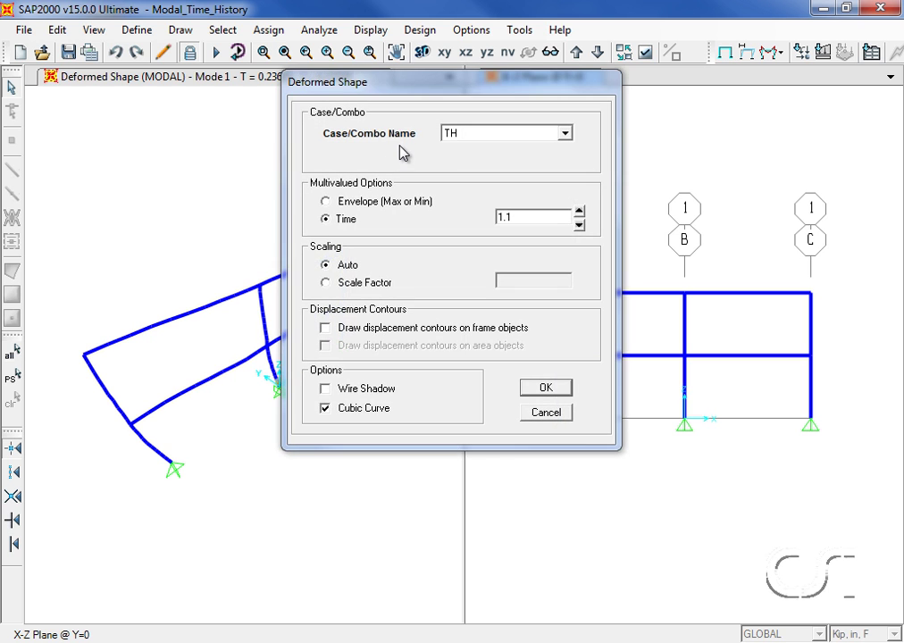
{"action": "left_click", "coordinate": [549, 388]}
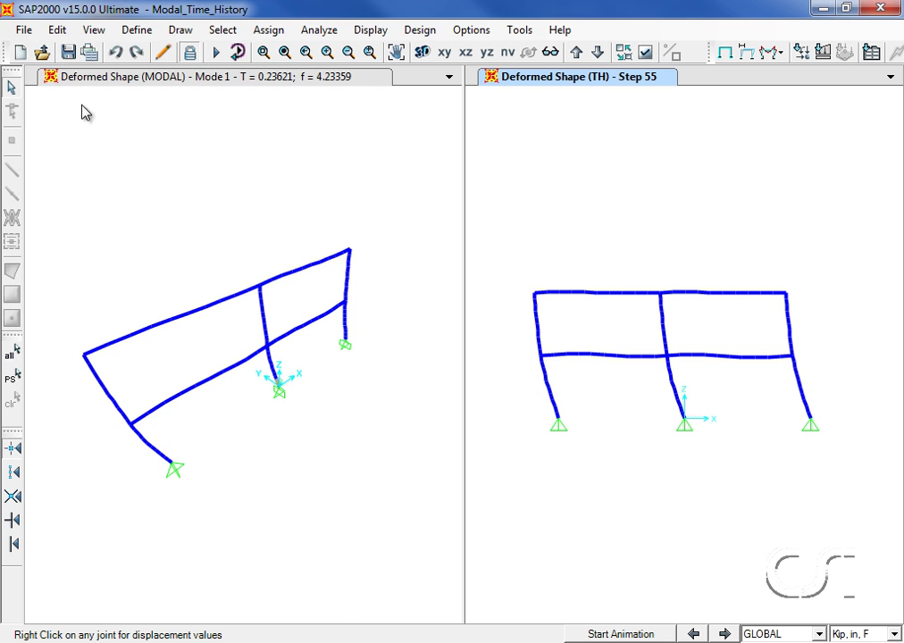
{"action": "left_click", "coordinate": [23, 30]}
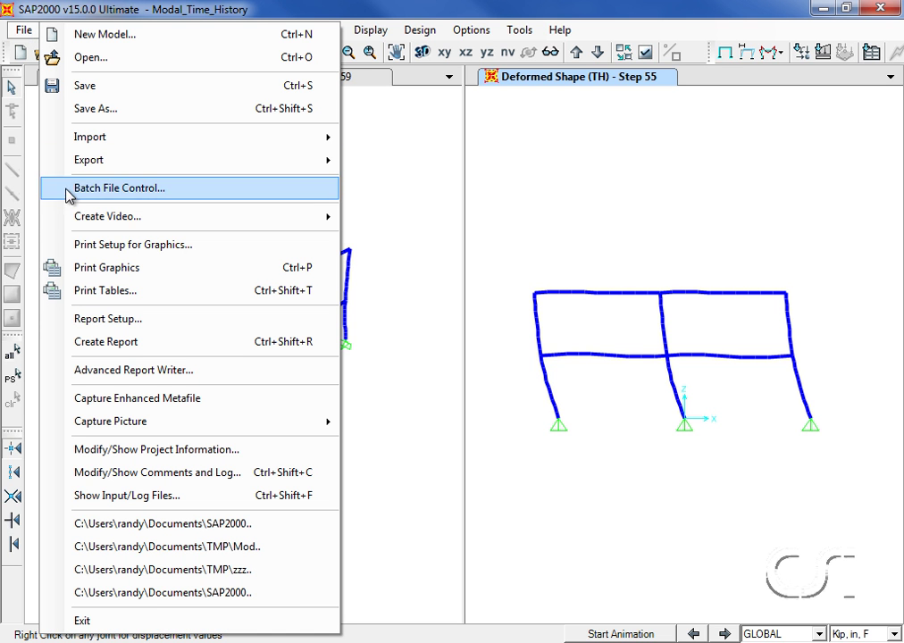
Start a multi-step animation video and save it under the file name Movie_3
{"action": "mouse_move", "coordinate": [158, 226]}
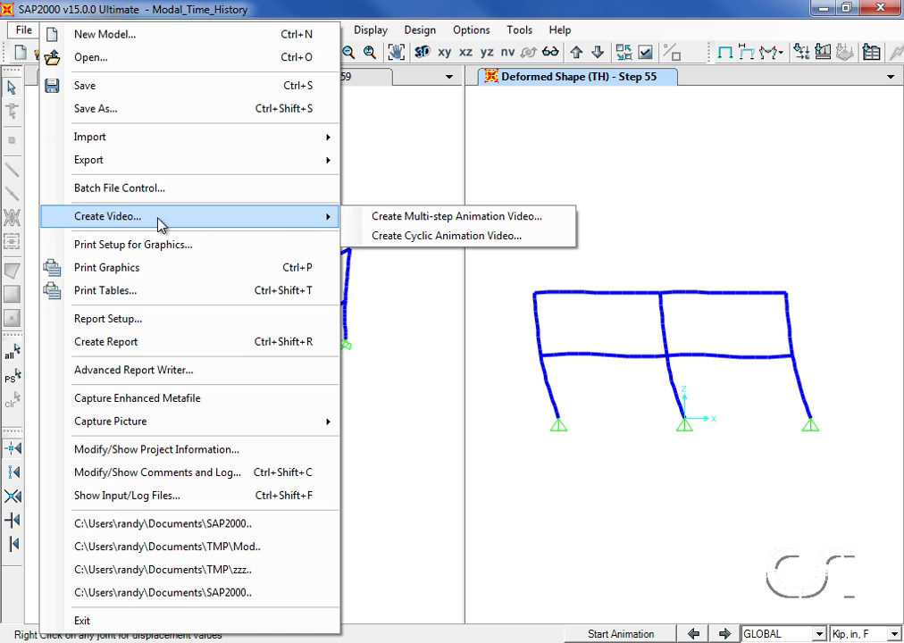
{"action": "left_click", "coordinate": [402, 218]}
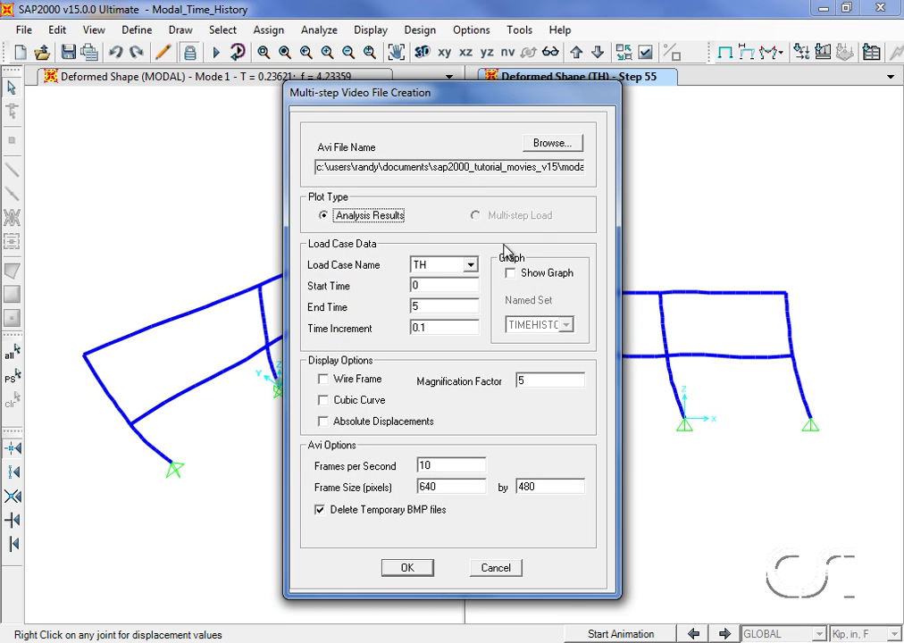
{"action": "left_click", "coordinate": [581, 146]}
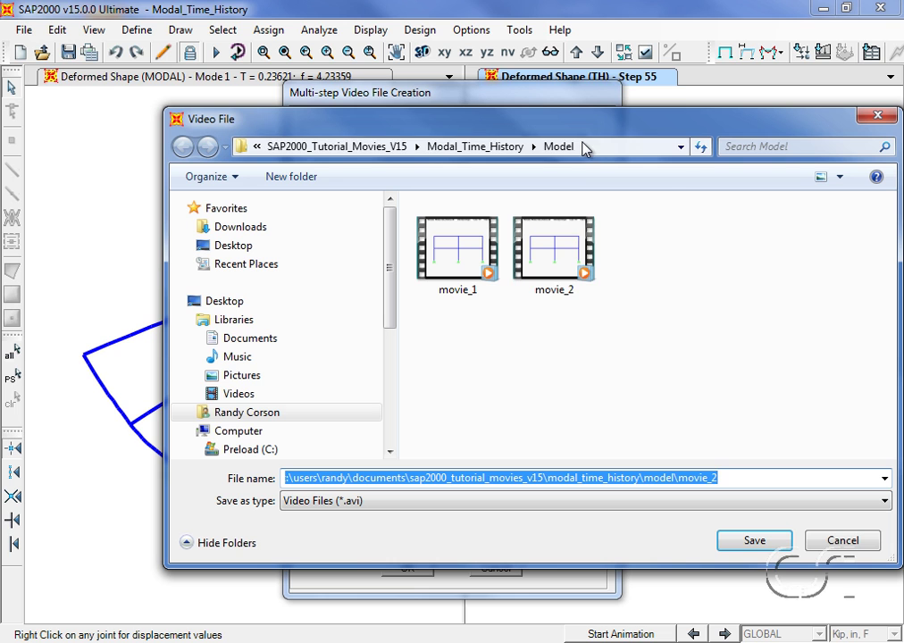
{"action": "left_click_drag", "start_coordinate": [720, 478], "coordinate": [277, 483]}
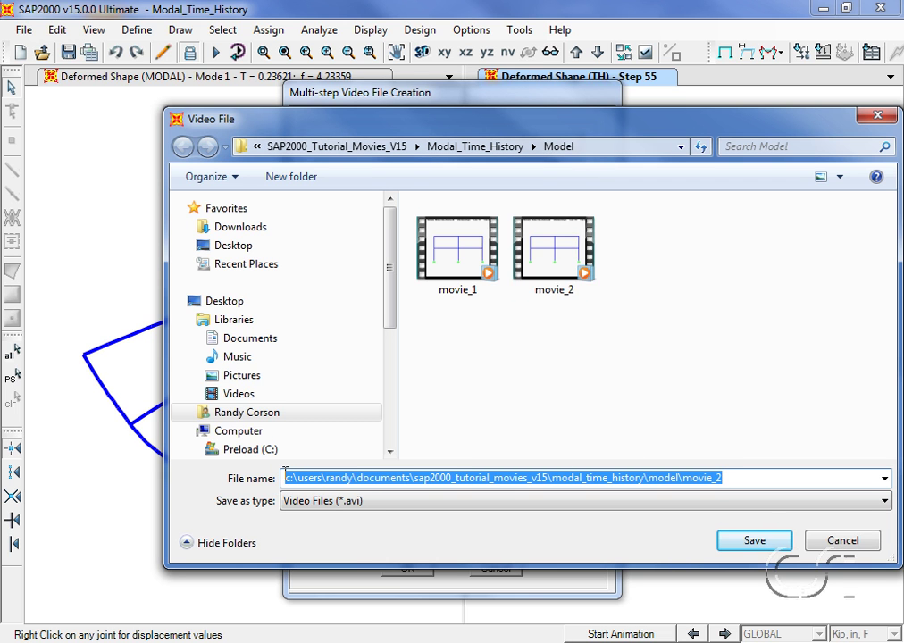
{"action": "type", "text": "Movie"}
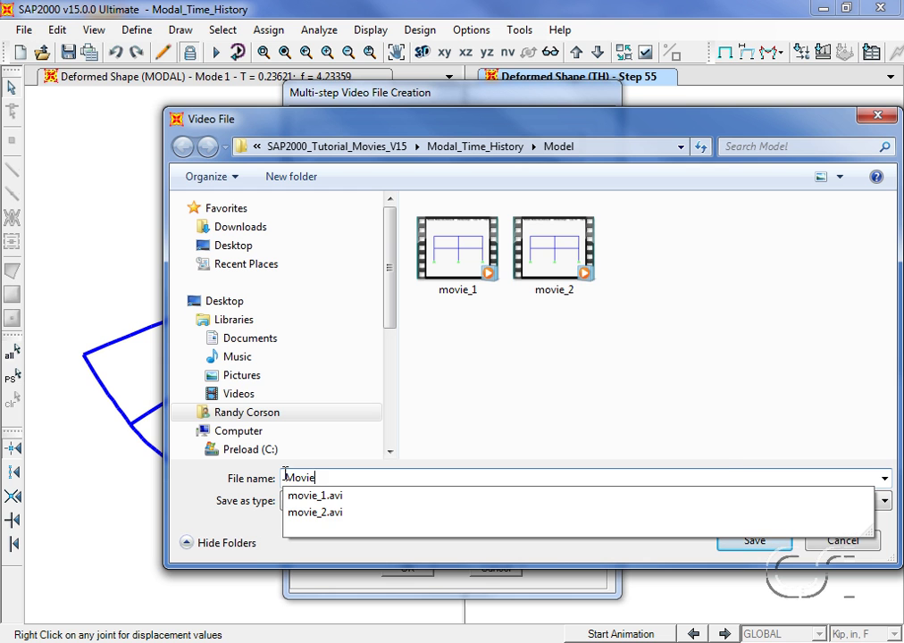
{"action": "type", "text": "_3"}
{"action": "left_click", "coordinate": [759, 544]}
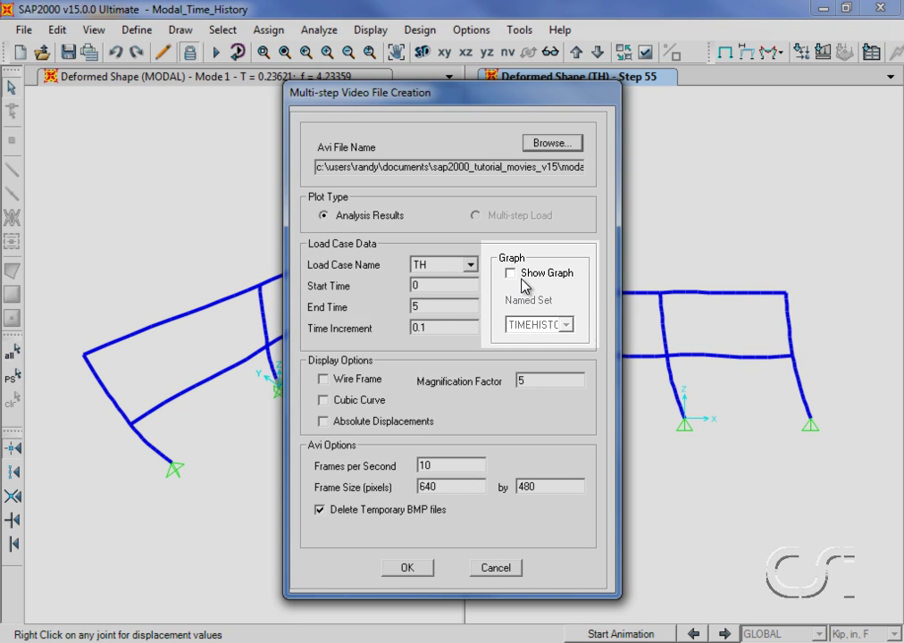
Include the TIMEHISTORY graph in the video and set the end time to 10
{"action": "left_click", "coordinate": [510, 273]}
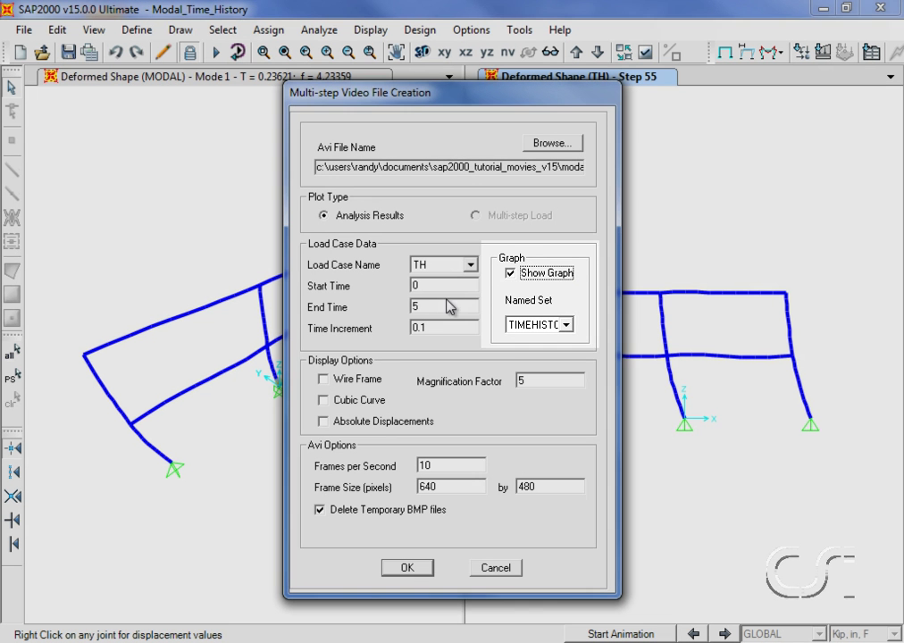
{"action": "double_click", "coordinate": [444, 304]}
{"action": "type", "text": "10"}
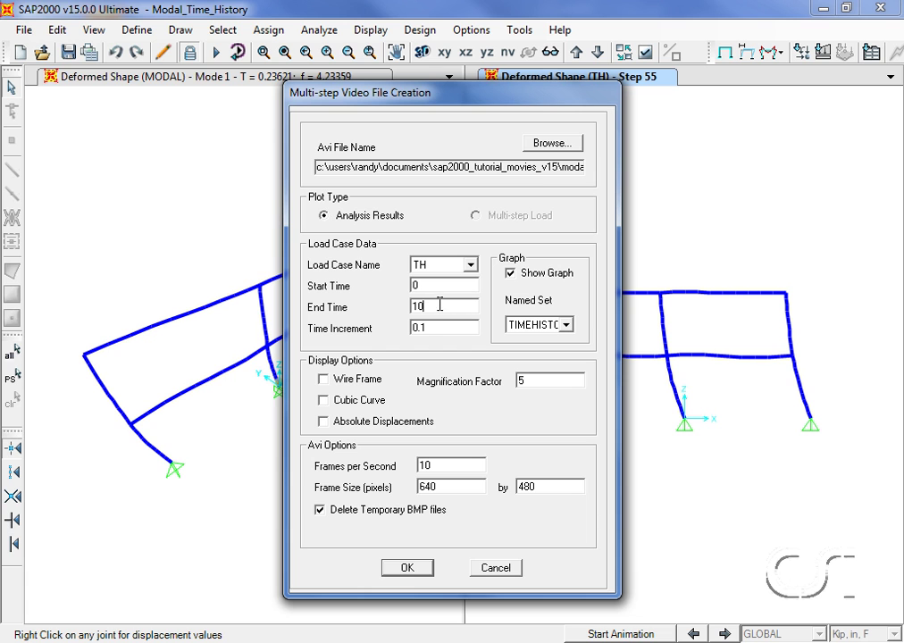
Accept the video settings with Full Frames (Uncompressed) compression to create the Movie_3 AVI
{"action": "left_click", "coordinate": [407, 568]}
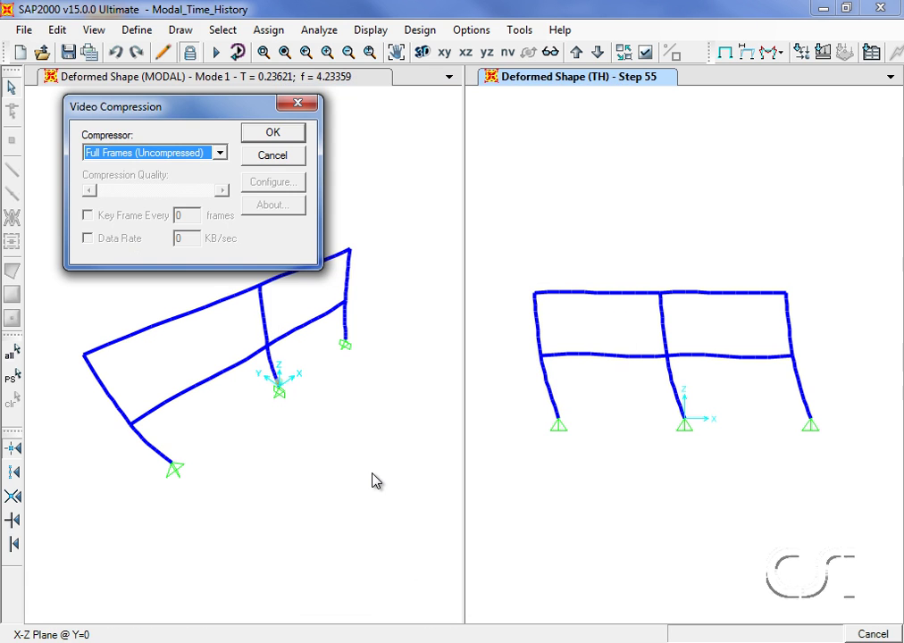
{"action": "left_click", "coordinate": [263, 135]}
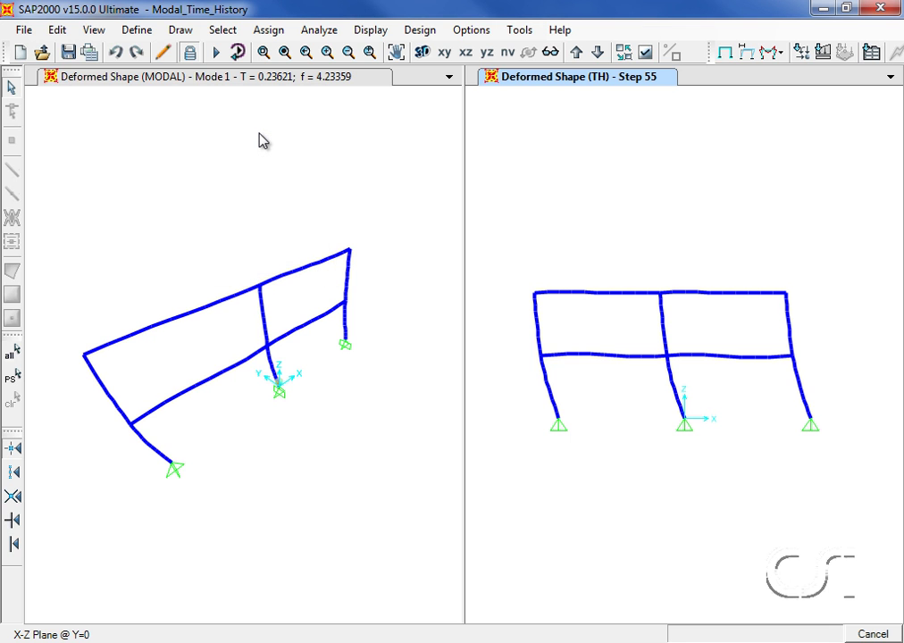